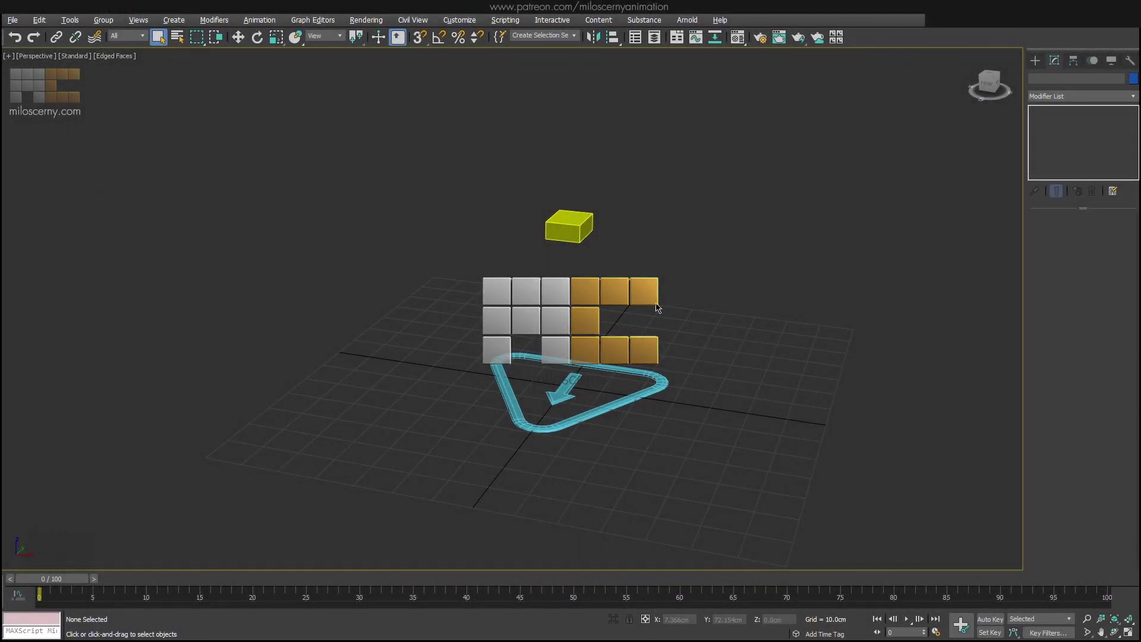
Add a spine and two legs to the yellow pelvis hub of the CAT rig.
{"action": "left_click", "coordinate": [582, 230]}
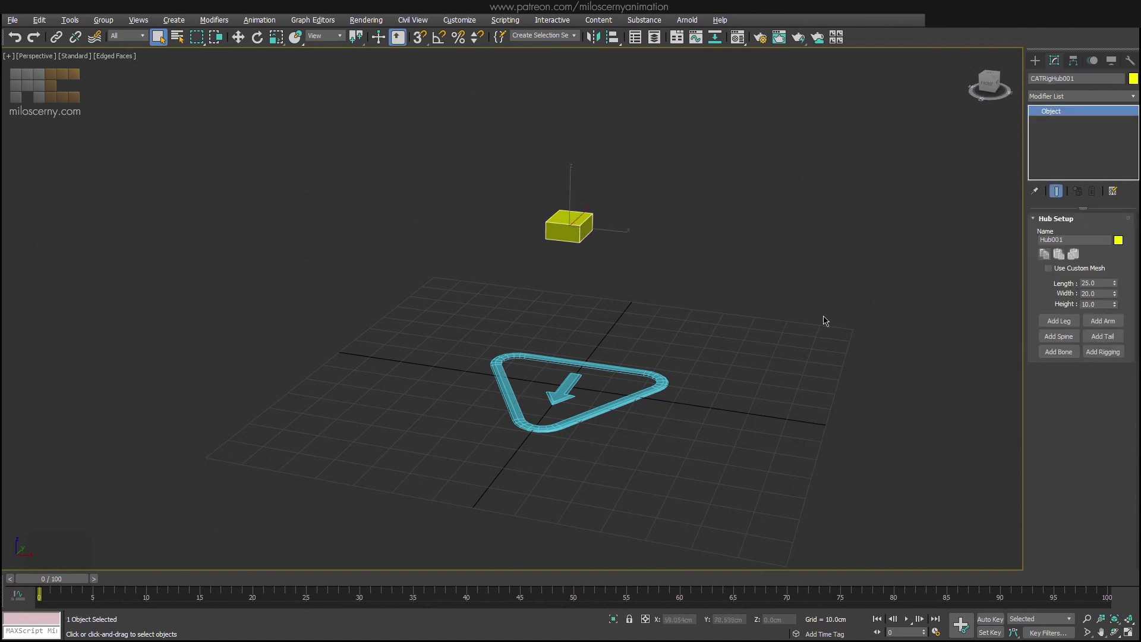
{"action": "left_click", "coordinate": [1064, 340]}
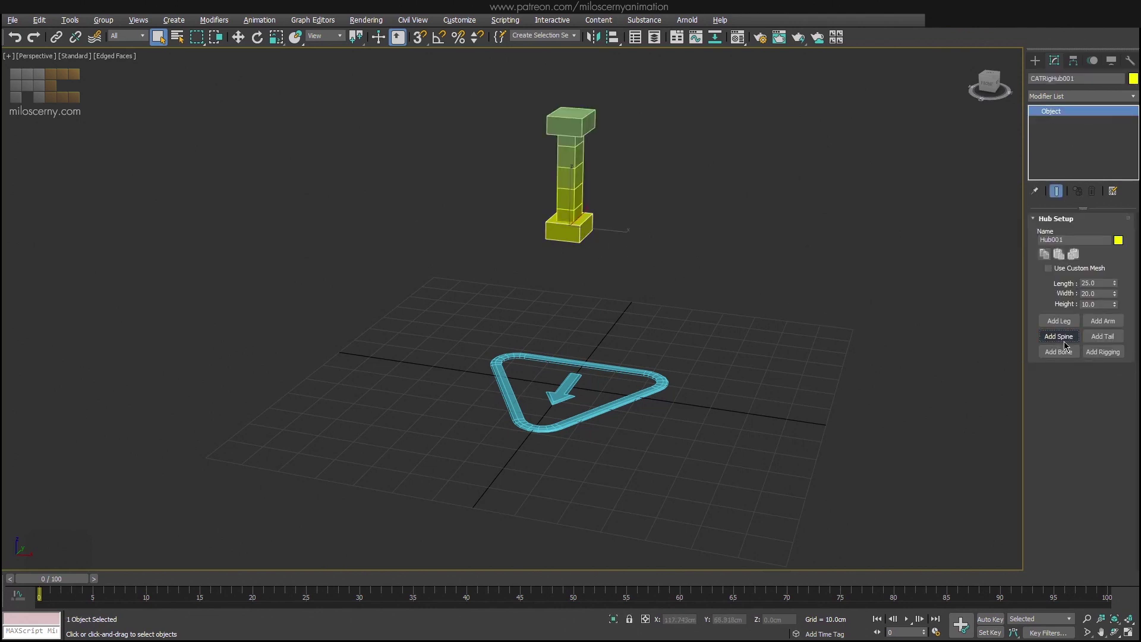
{"action": "left_click", "coordinate": [573, 174]}
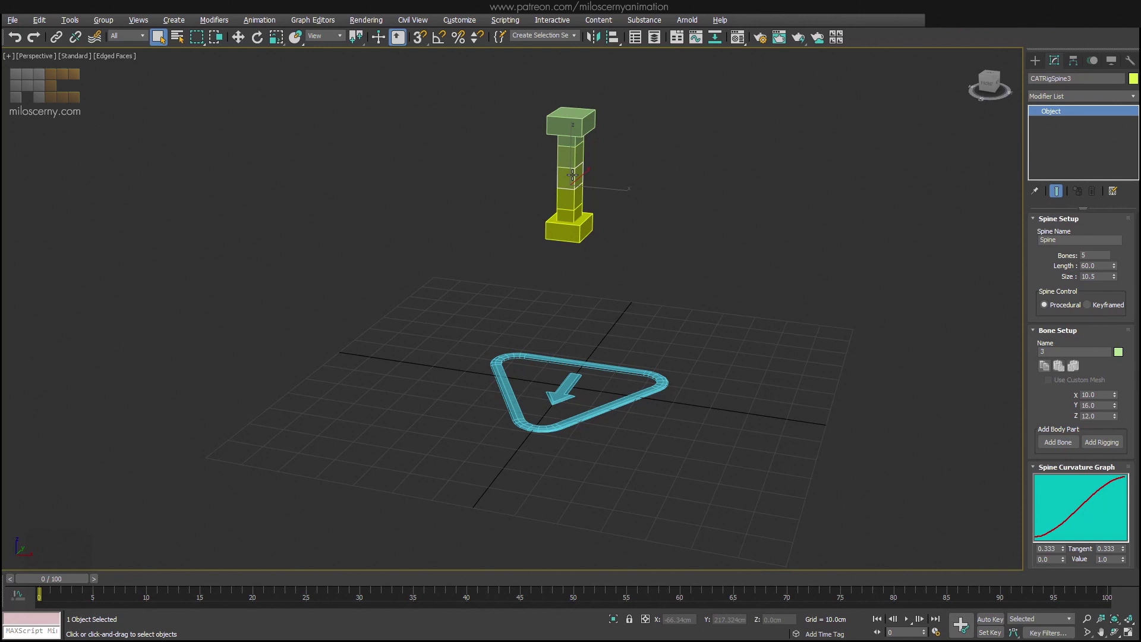
{"action": "left_click", "coordinate": [564, 230]}
{"action": "left_click", "coordinate": [1059, 321]}
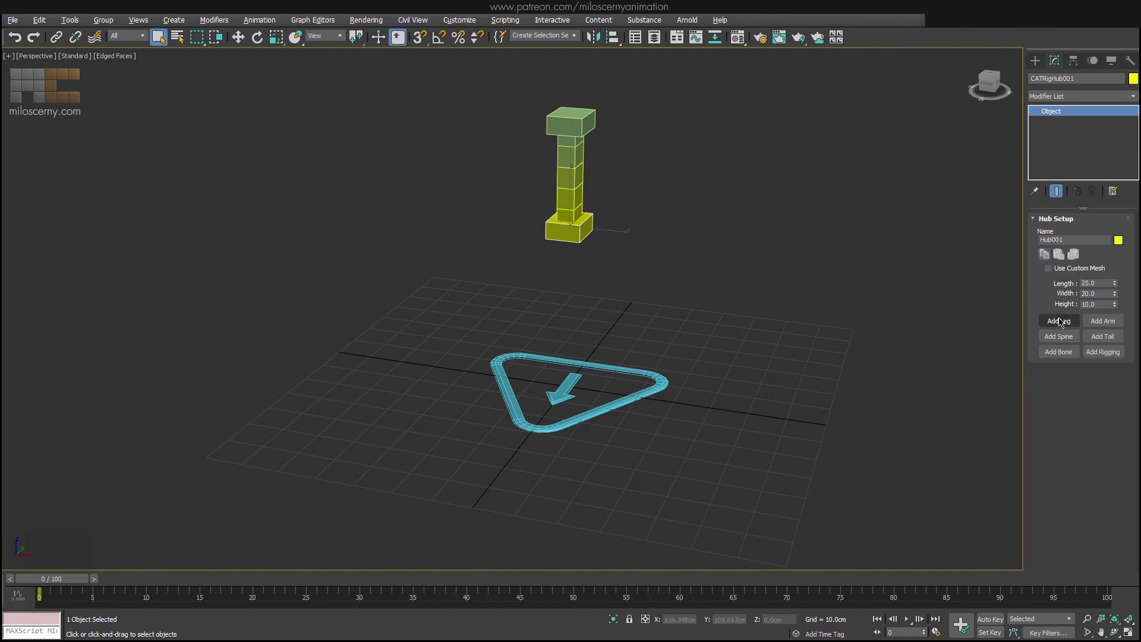
{"action": "left_click", "coordinate": [1059, 321]}
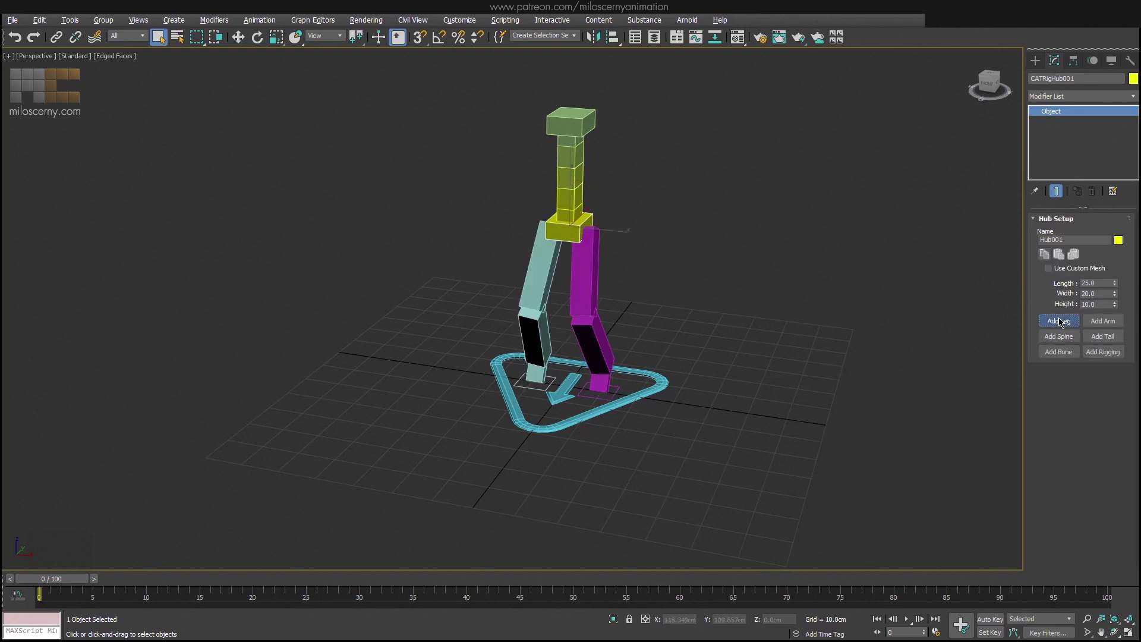
With the middle spine bone selected, add an absolute animation layer to the rig and switch it to Animation mode.
{"action": "left_click", "coordinate": [573, 185]}
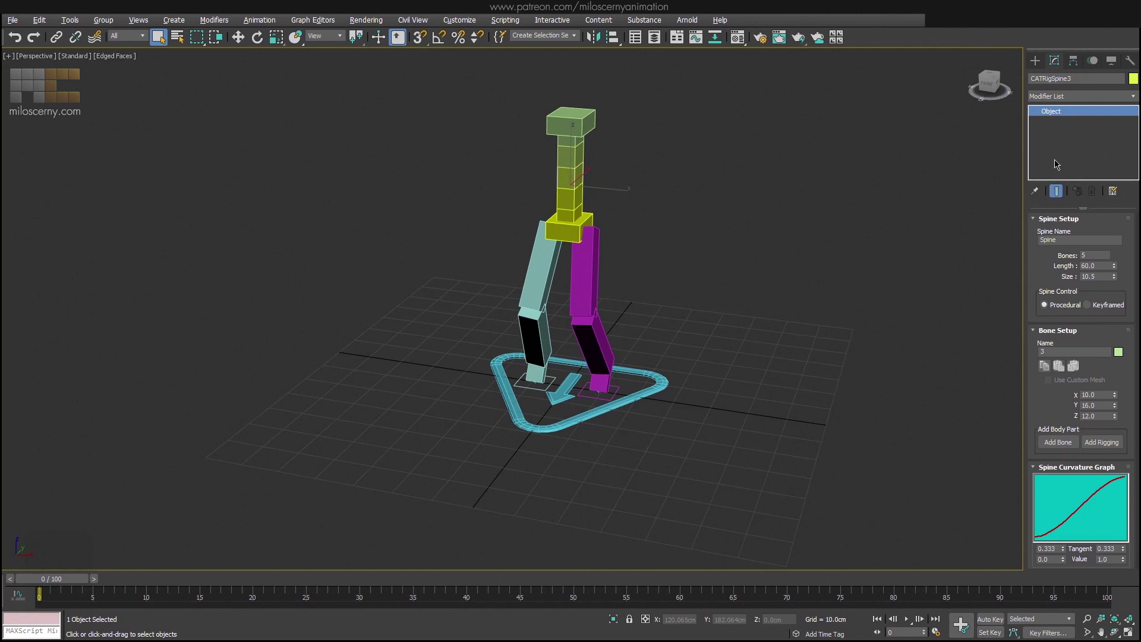
{"action": "left_click", "coordinate": [1093, 60]}
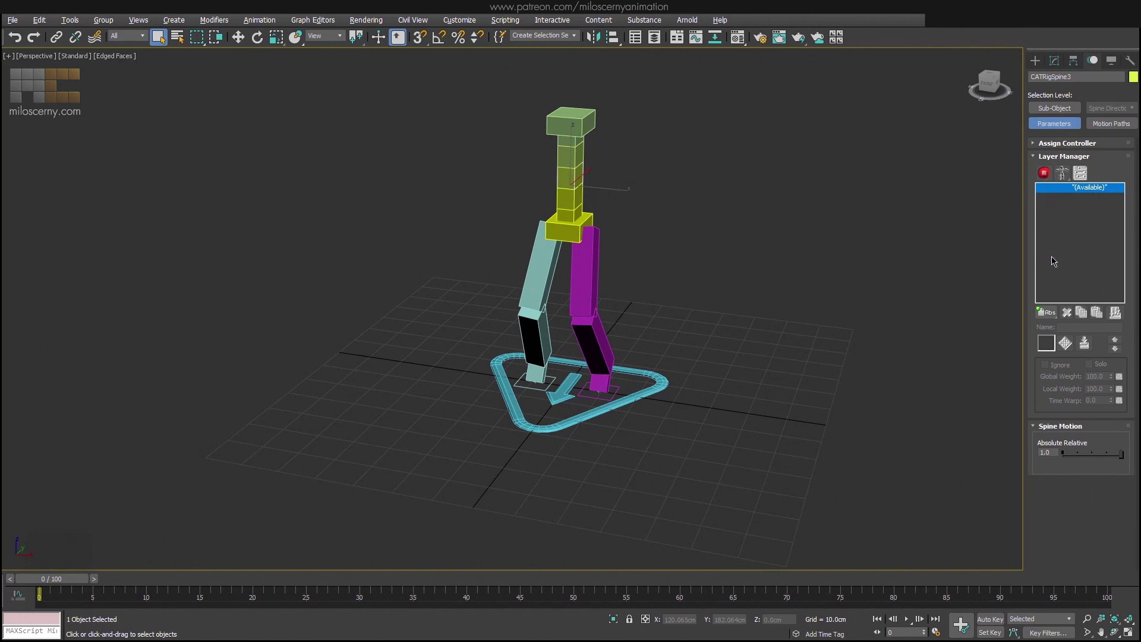
{"action": "left_click_drag", "start_coordinate": [1051, 315], "coordinate": [1049, 330]}
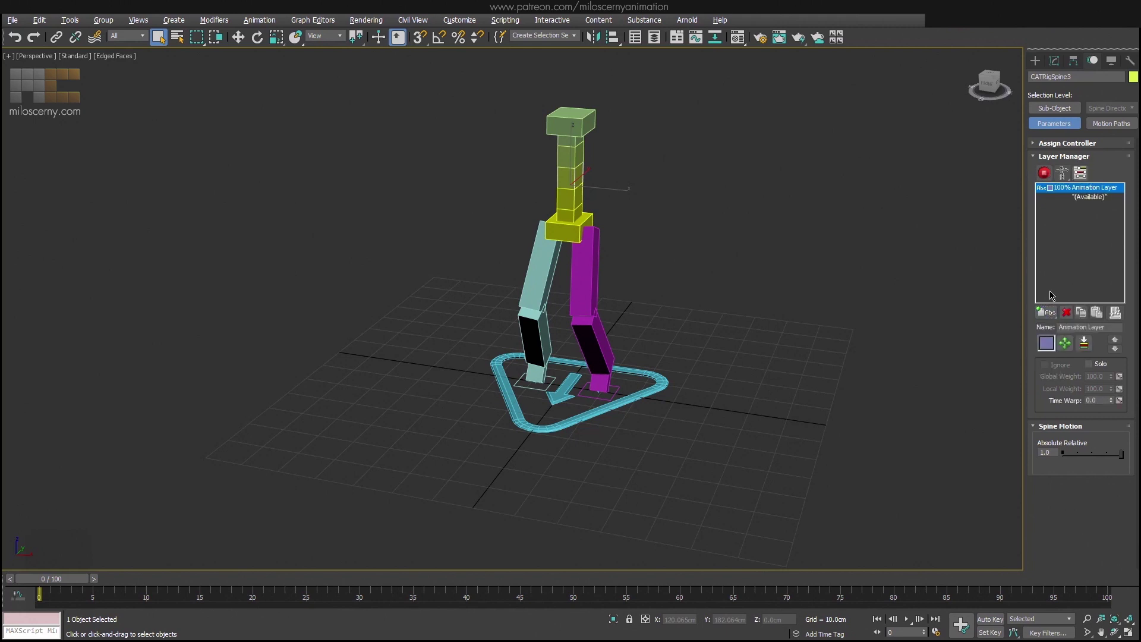
{"action": "left_click", "coordinate": [1045, 173]}
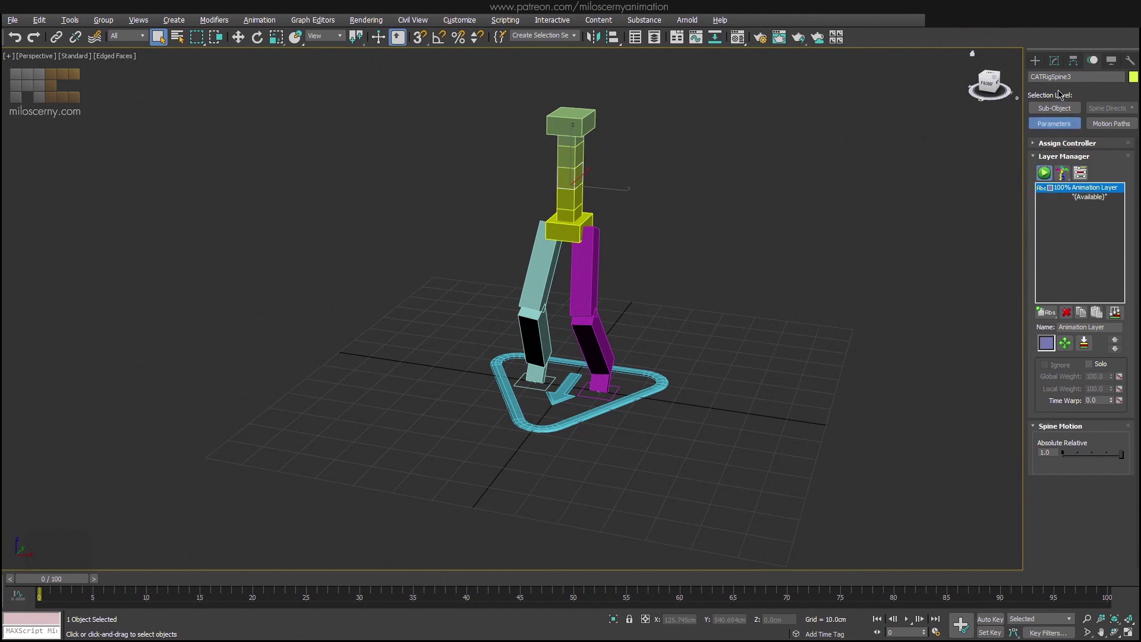
Try the Rotate and Move tools on the middle bone of the procedural spine.
{"action": "left_click", "coordinate": [1056, 62]}
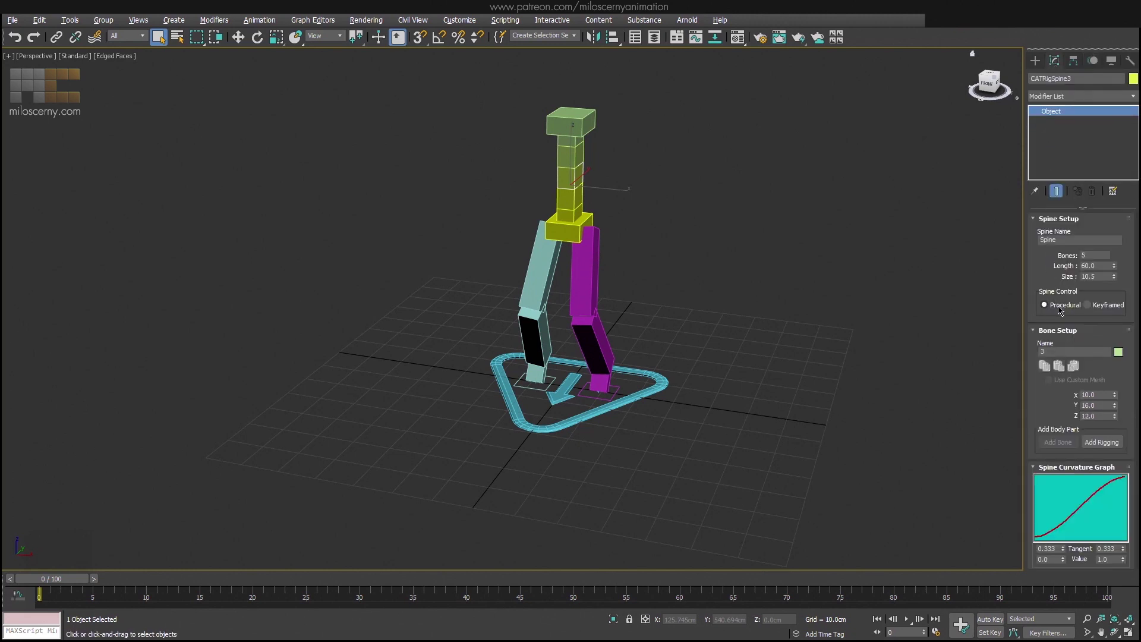
{"action": "left_click", "coordinate": [565, 175]}
{"action": "key", "text": "e"}
{"action": "middle_click_drag", "start_coordinate": [645, 205], "coordinate": [583, 179], "text": "alt"}
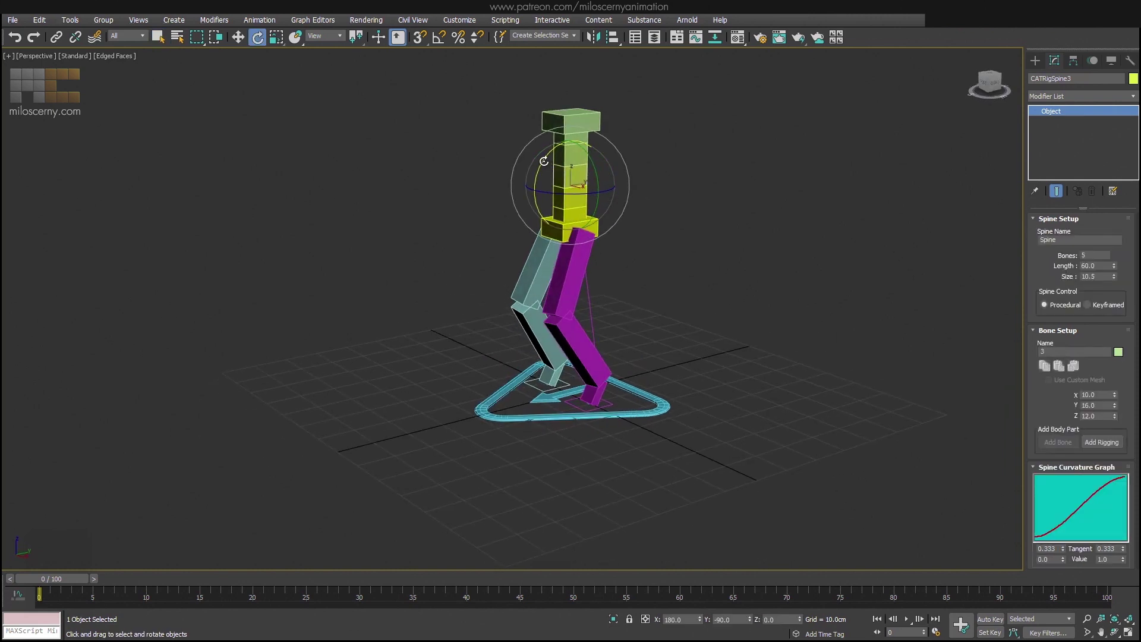
{"action": "key", "text": "w"}
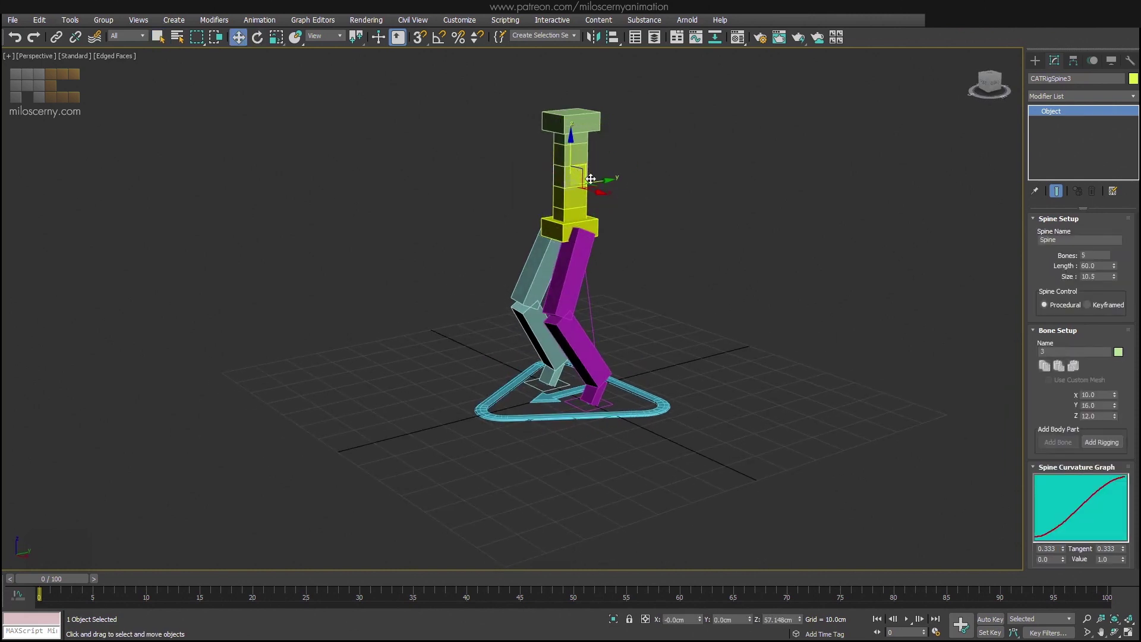
{"action": "key", "text": "e"}
Try moving and rotating the hub at the upper end of the spine, undoing the changes.
{"action": "left_click", "coordinate": [572, 118]}
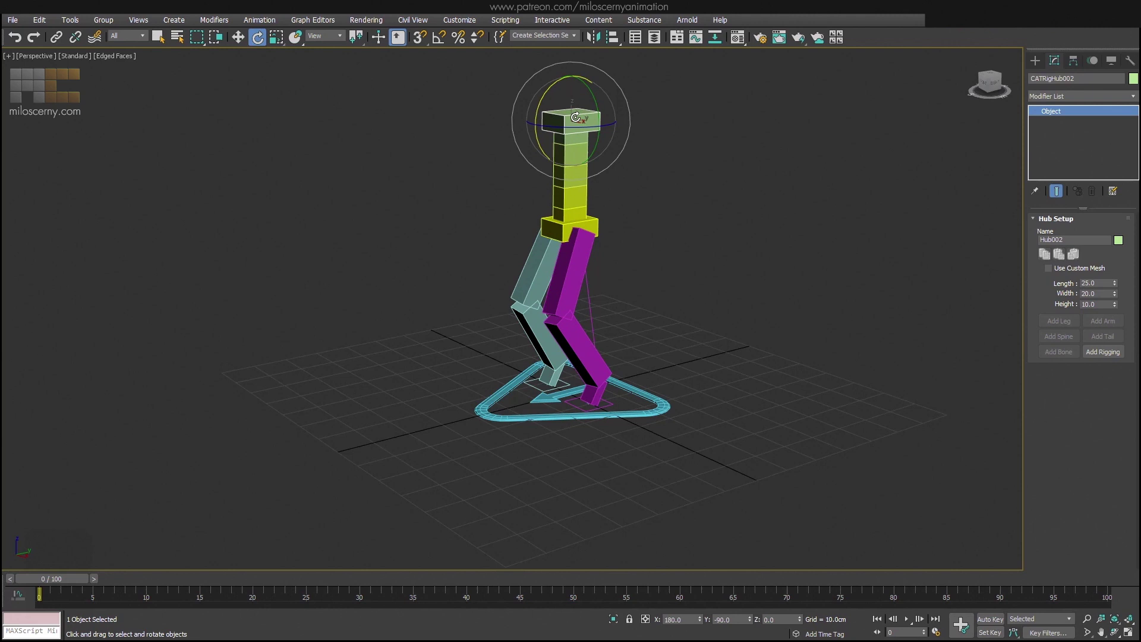
{"action": "key", "text": "w"}
{"action": "mouse_move", "coordinate": [578, 116]}
{"action": "left_mouse_down"}
{"action": "mouse_move", "coordinate": [612, 116]}
{"action": "mouse_move", "coordinate": [570, 109]}
{"action": "left_mouse_up"}
{"action": "key", "text": "ctrl+z"}
{"action": "middle_click_drag", "start_coordinate": [553, 113], "coordinate": [581, 165]}
{"action": "key", "text": "e"}
{"action": "left_click_drag", "start_coordinate": [580, 165], "coordinate": [611, 166]}
{"action": "right_click", "coordinate": [610, 166]}
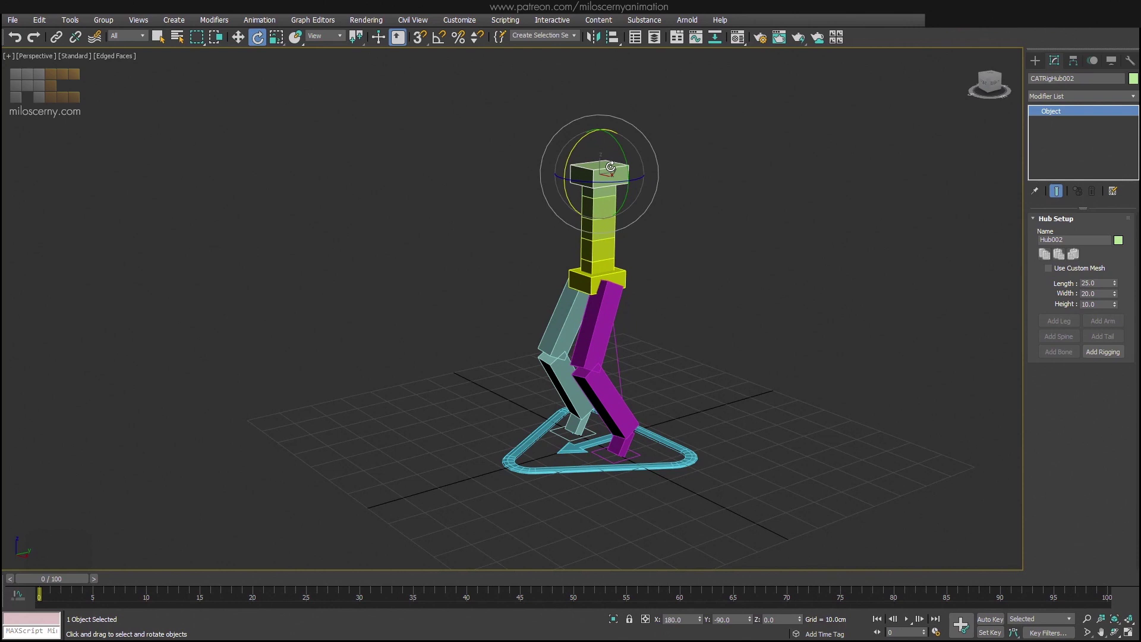
Switch the spine control from Procedural to Keyframed.
{"action": "left_click", "coordinate": [595, 239]}
{"action": "key", "text": "w"}
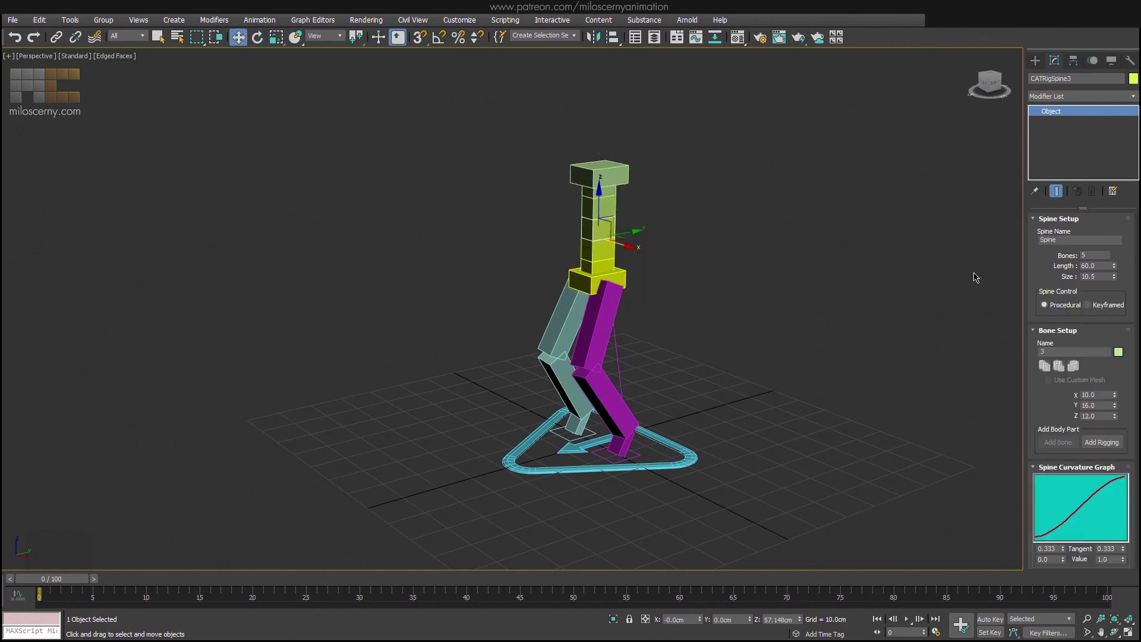
{"action": "left_click", "coordinate": [1100, 308]}
Rotate the middle spine bone and the upper hub individually to test the keyframed spine.
{"action": "left_click", "coordinate": [601, 362]}
{"action": "key", "text": "e"}
{"action": "mouse_move", "coordinate": [579, 238]}
{"action": "left_mouse_down"}
{"action": "mouse_move", "coordinate": [547, 262]}
{"action": "mouse_move", "coordinate": [615, 157]}
{"action": "mouse_move", "coordinate": [563, 229]}
{"action": "left_mouse_up"}
{"action": "left_click", "coordinate": [580, 175]}
{"action": "left_click_drag", "start_coordinate": [580, 175], "coordinate": [547, 186]}
{"action": "middle_click_drag", "start_coordinate": [743, 279], "coordinate": [688, 262], "text": "alt"}
{"action": "left_click_drag", "start_coordinate": [617, 200], "coordinate": [651, 185]}
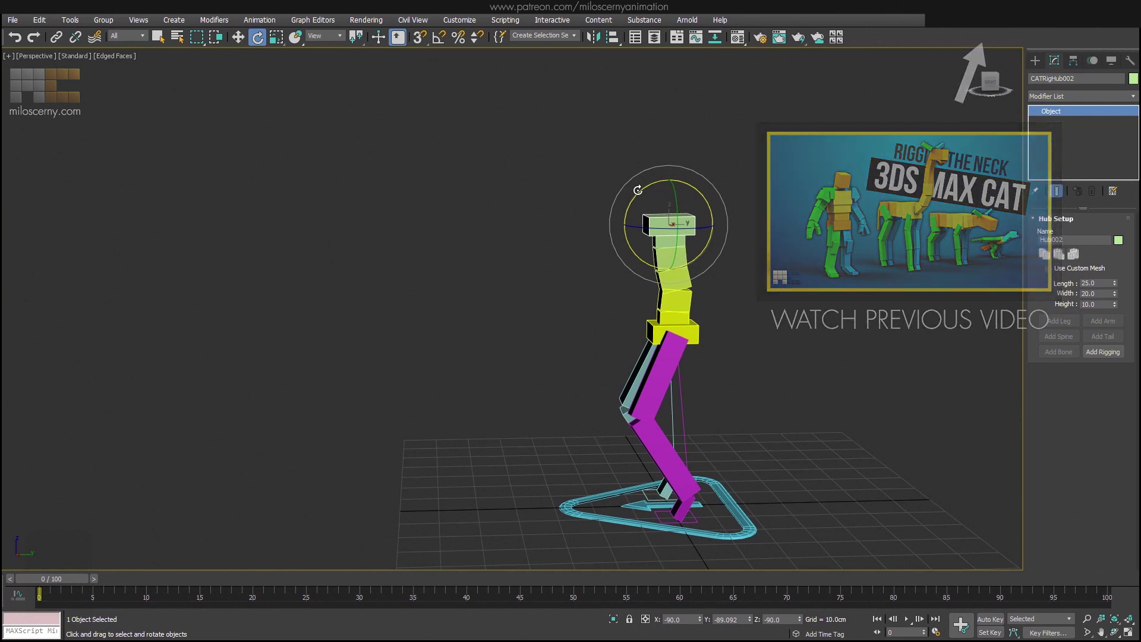
Undo the test rotations of the spine bone and upper hub.
{"action": "key", "text": "ctrl+z"}
{"action": "key", "text": "ctrl+z"}
{"action": "key", "text": "ctrl+z"}
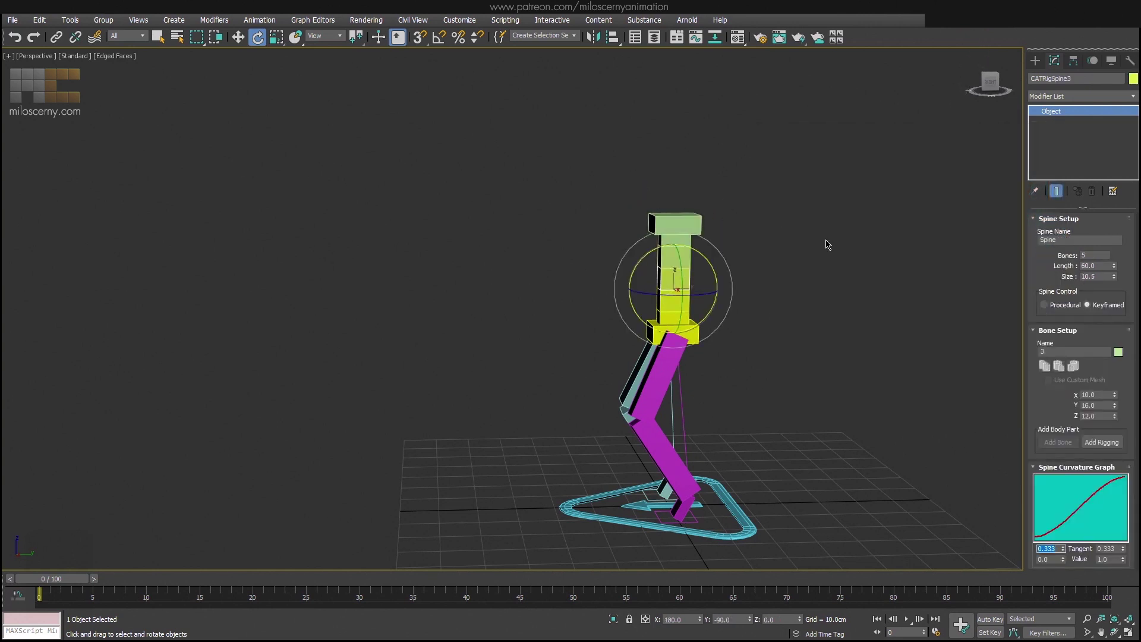
Return the rig to Setup mode with the spine control set to Procedural.
{"action": "key", "text": "w"}
{"action": "left_click", "coordinate": [1093, 60]}
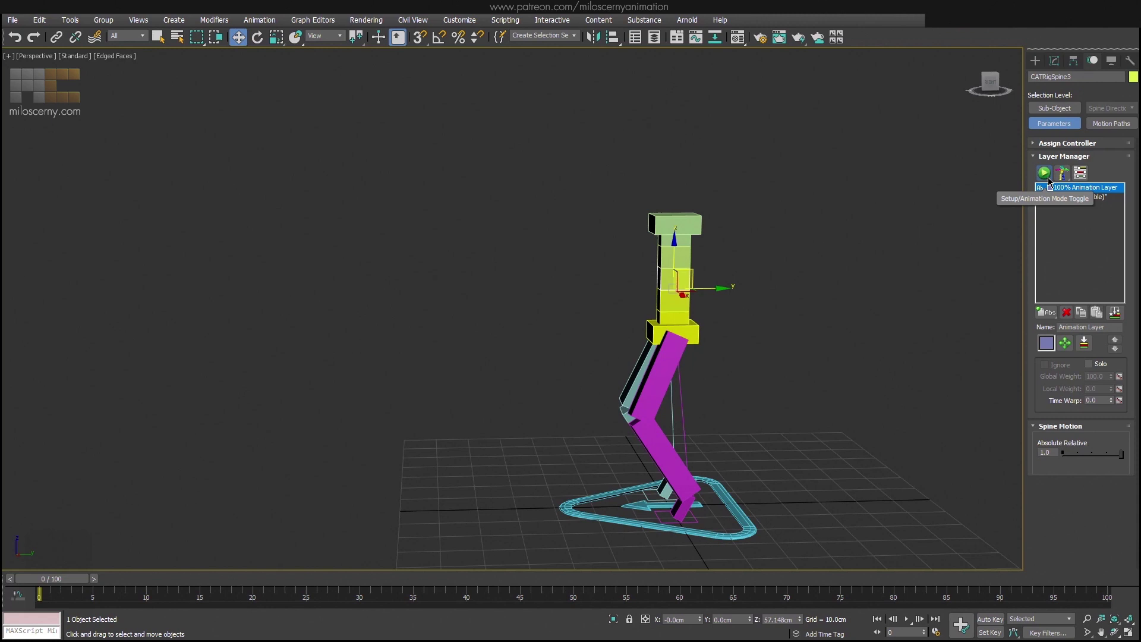
{"action": "left_click", "coordinate": [1055, 60]}
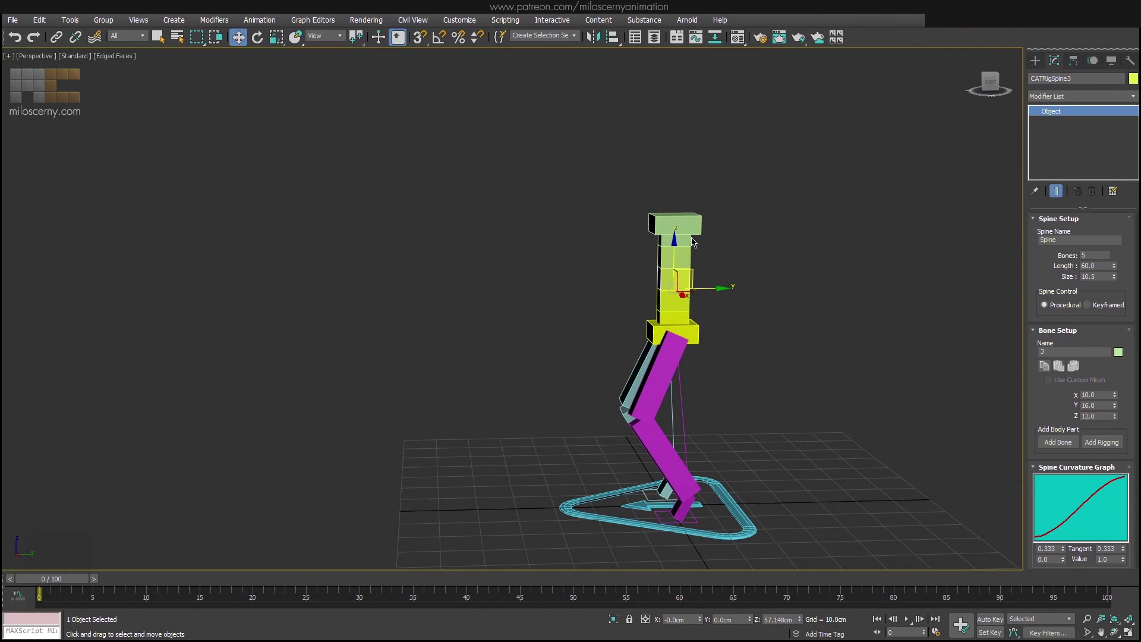
Move the upper hub forward and down to bend the spine, and set the curvature graph's start tangent to 1.0.
{"action": "left_click", "coordinate": [683, 220]}
{"action": "left_click_drag", "start_coordinate": [689, 204], "coordinate": [596, 233]}
{"action": "left_click", "coordinate": [653, 298]}
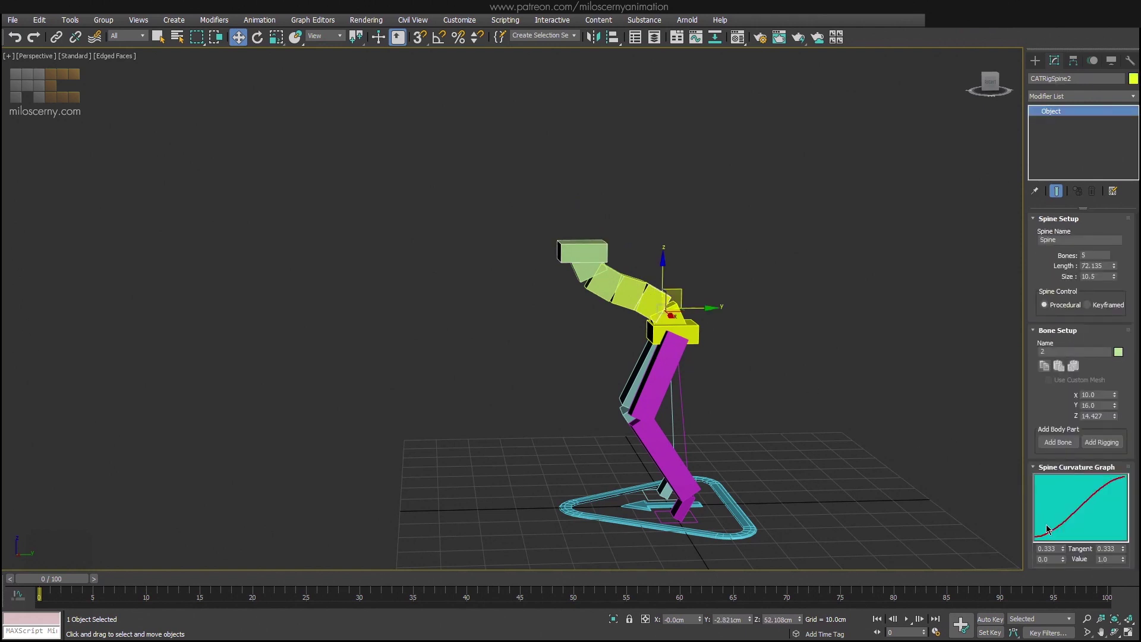
{"action": "left_click_drag", "start_coordinate": [1064, 549], "coordinate": [1069, 508]}
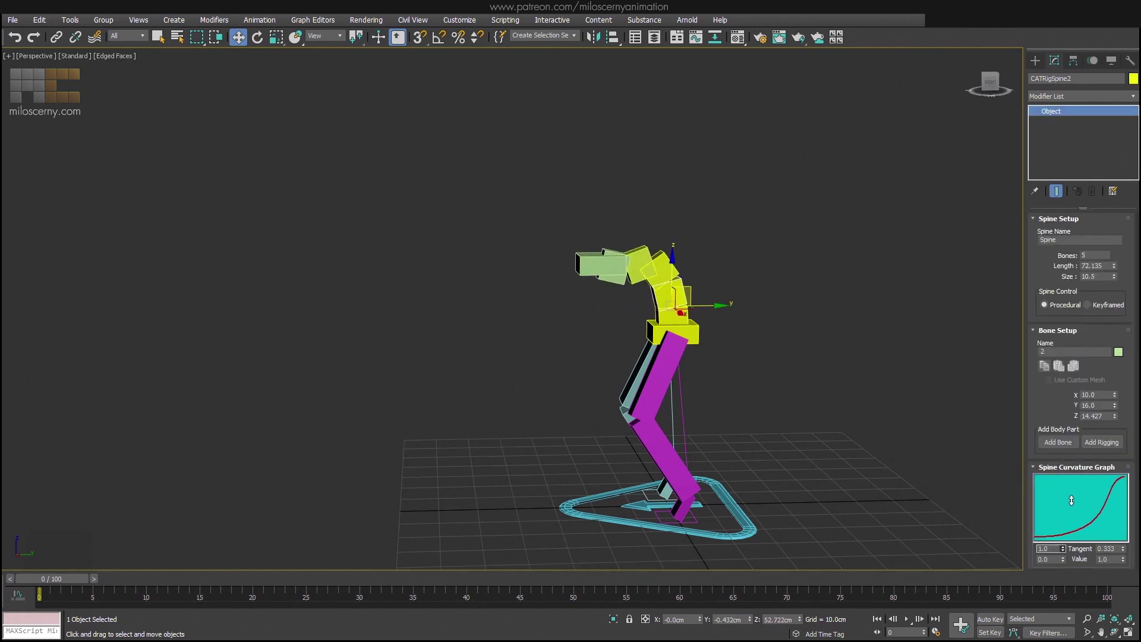
Raise the upper hub and reduce the start tangent of the spine's curvature graph.
{"action": "left_click_drag", "start_coordinate": [593, 260], "coordinate": [580, 193]}
{"action": "left_click", "coordinate": [677, 281]}
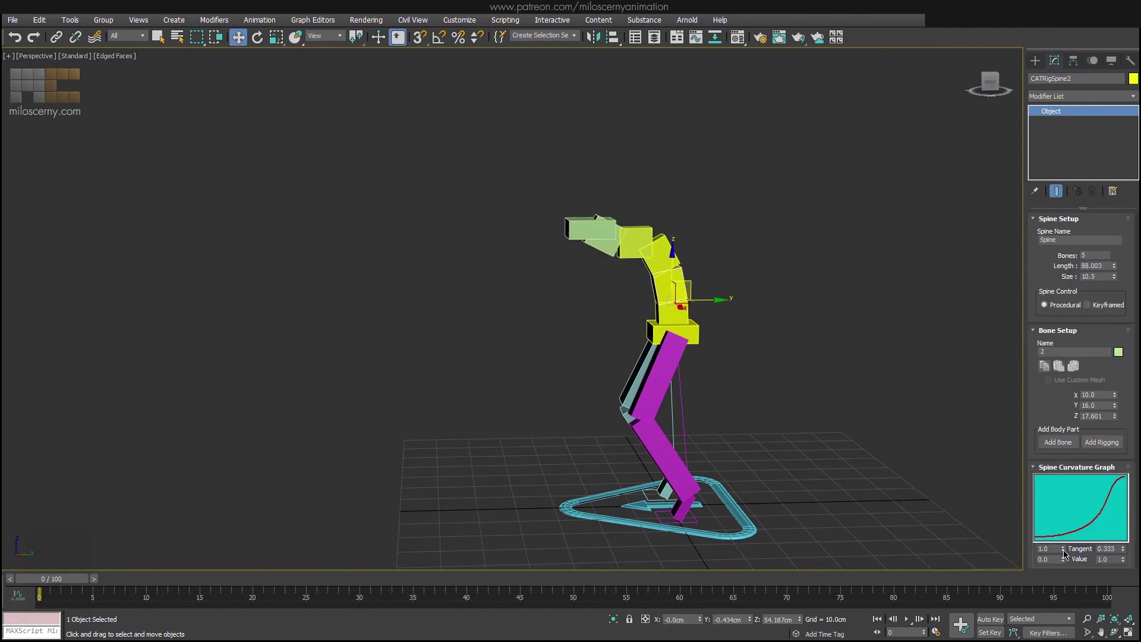
{"action": "left_click_drag", "start_coordinate": [1064, 554], "coordinate": [1064, 535]}
Move the upper hub back over the pelvis and set the spine curvature's start tangent to 0.333.
{"action": "left_click", "coordinate": [584, 209]}
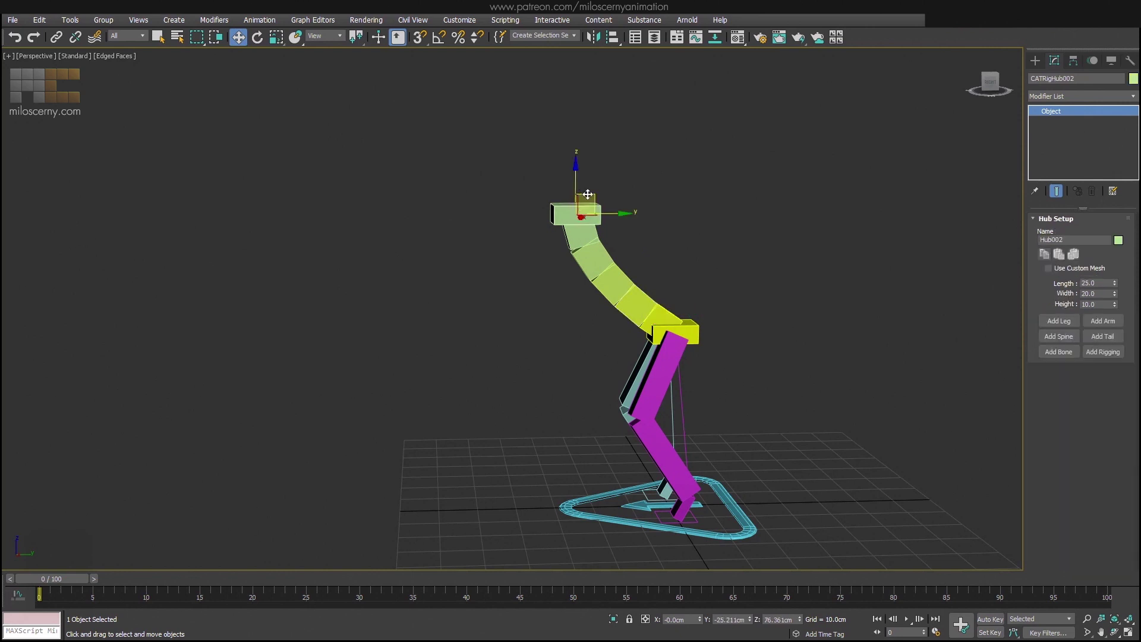
{"action": "left_click_drag", "start_coordinate": [587, 194], "coordinate": [676, 191]}
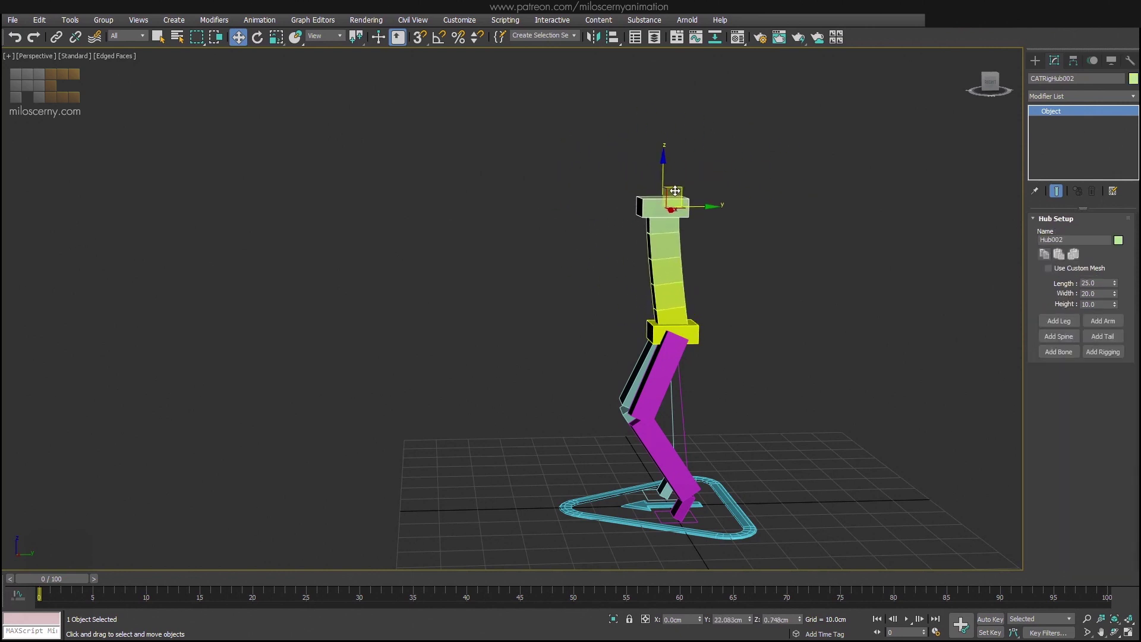
{"action": "left_click", "coordinate": [672, 278]}
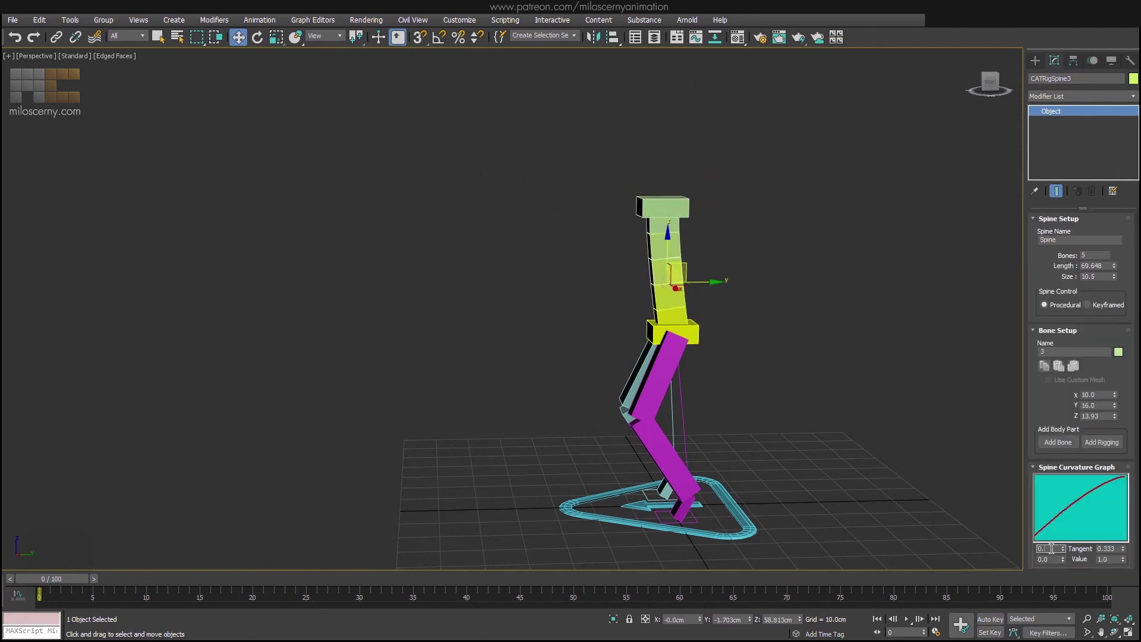
{"action": "key", "text": "Return"}
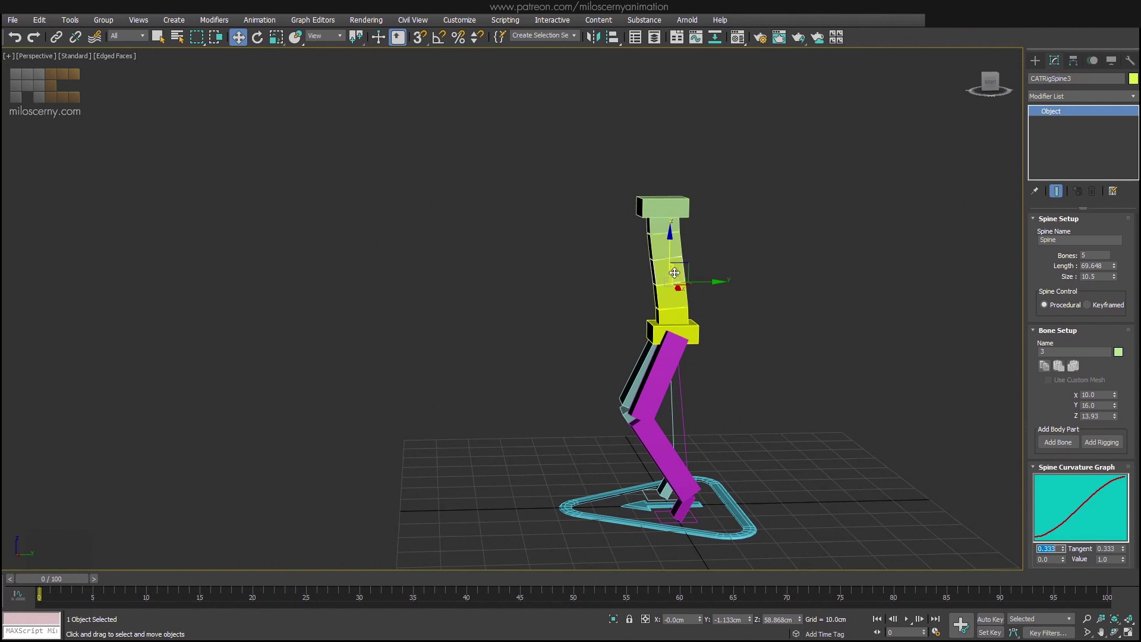
Set the spine's bone count to 2 and align the upper hub straight above the pelvis.
{"action": "left_click", "coordinate": [1094, 255]}
{"action": "type", "text": "2"}
{"action": "key", "text": "Return"}
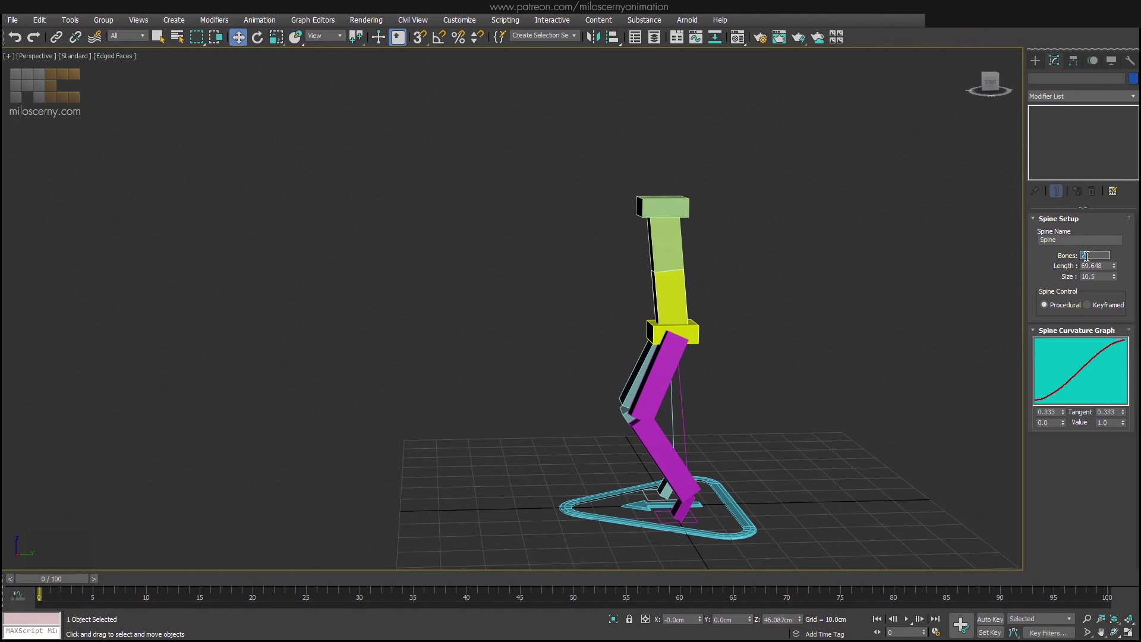
{"action": "left_click", "coordinate": [662, 208]}
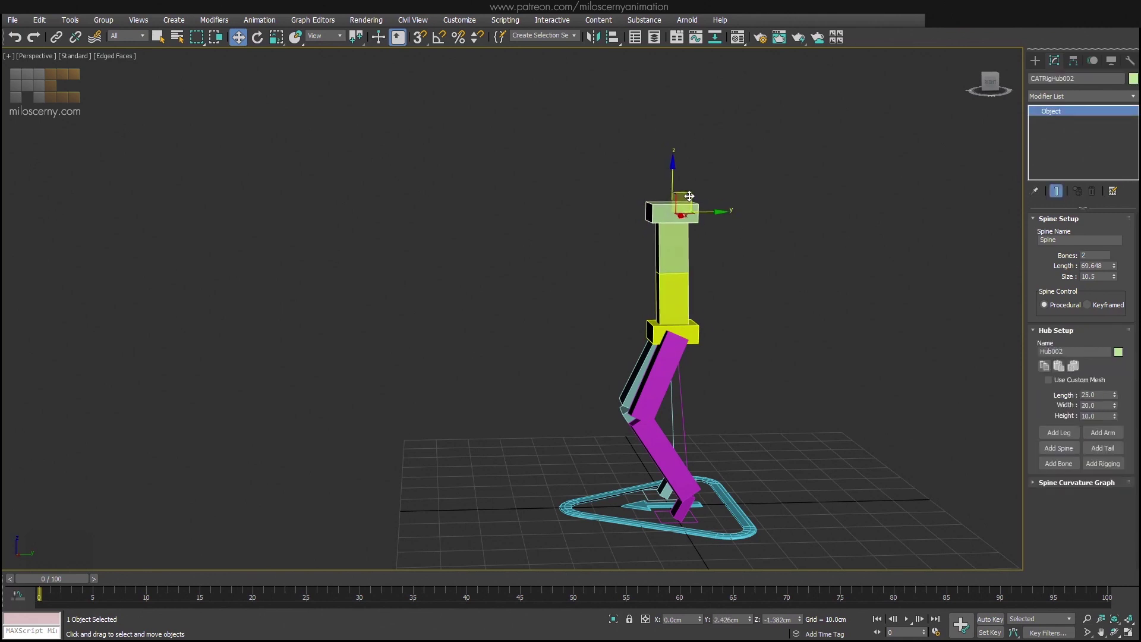
{"action": "middle_click_drag", "start_coordinate": [643, 249], "coordinate": [736, 245], "text": "alt"}
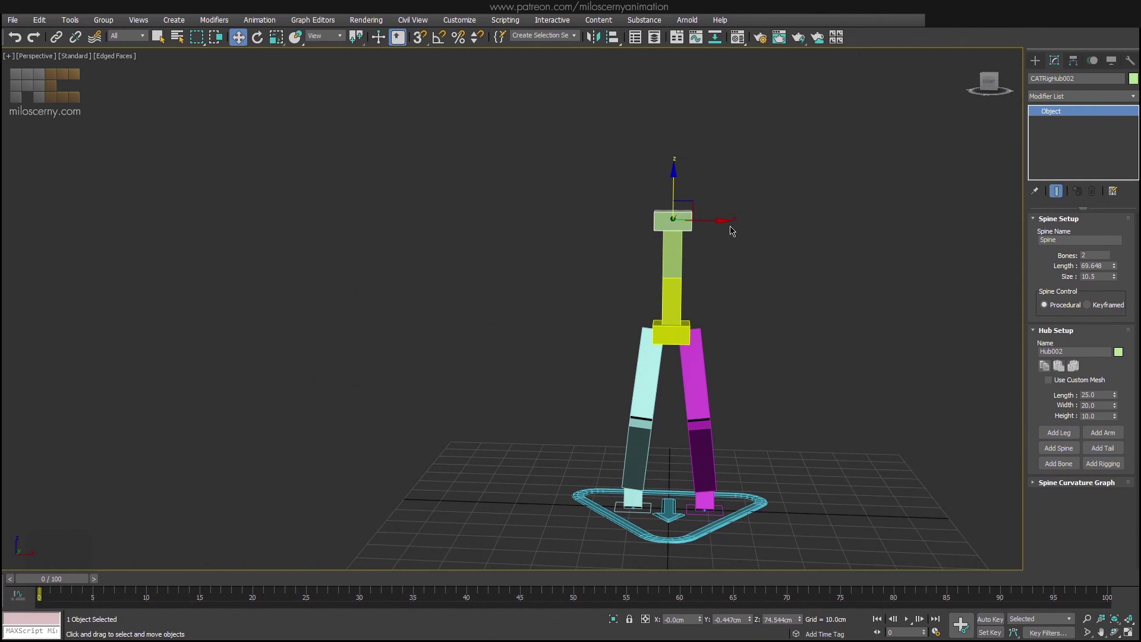
Add an Edit Poly modifier to the upper hub and enter its vertex level.
{"action": "left_click", "coordinate": [1056, 95]}
{"action": "key", "text": "e"}
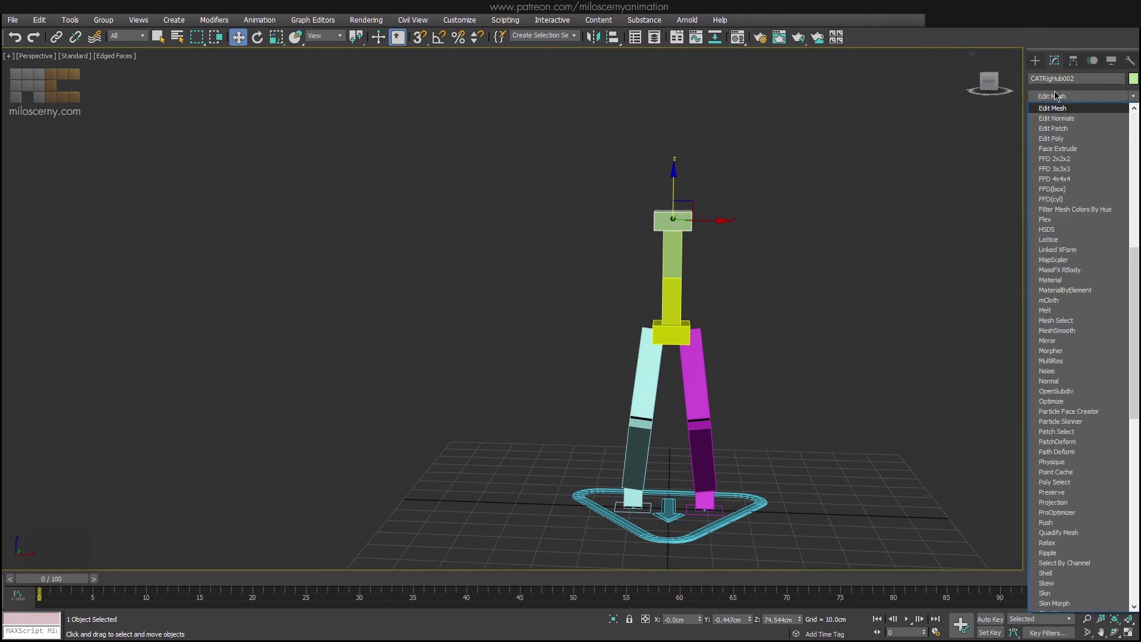
{"action": "left_click", "coordinate": [1059, 139]}
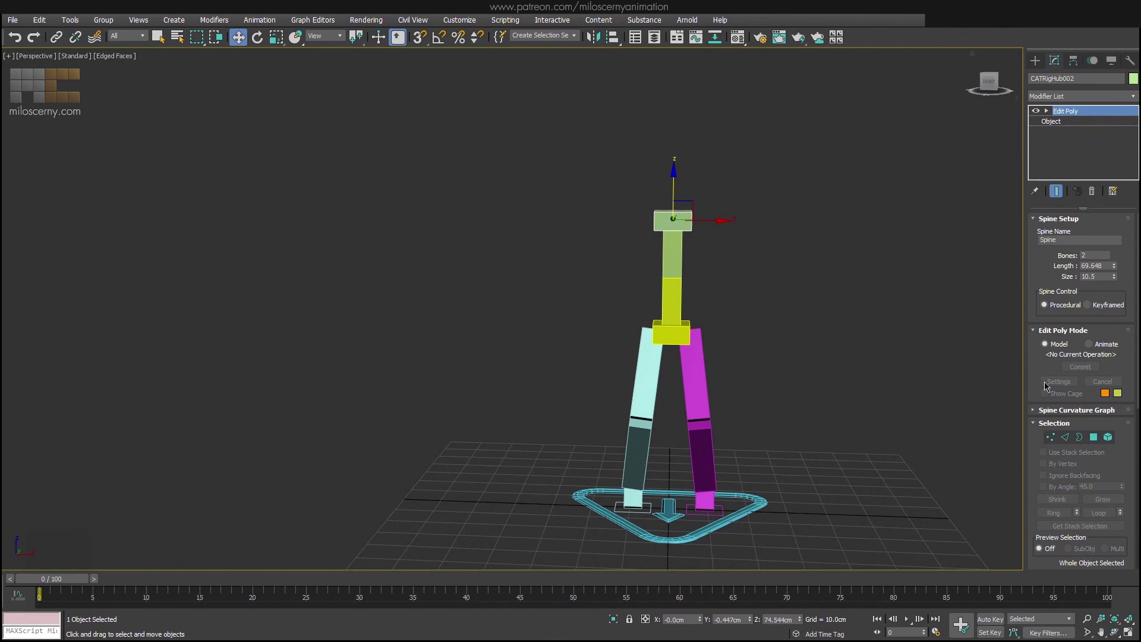
{"action": "left_click", "coordinate": [1050, 437]}
In the front view, raise all the upper hub's vertices onto the spine's end, and extend its top vertices upward about 9.9 cm.
{"action": "key", "text": "f"}
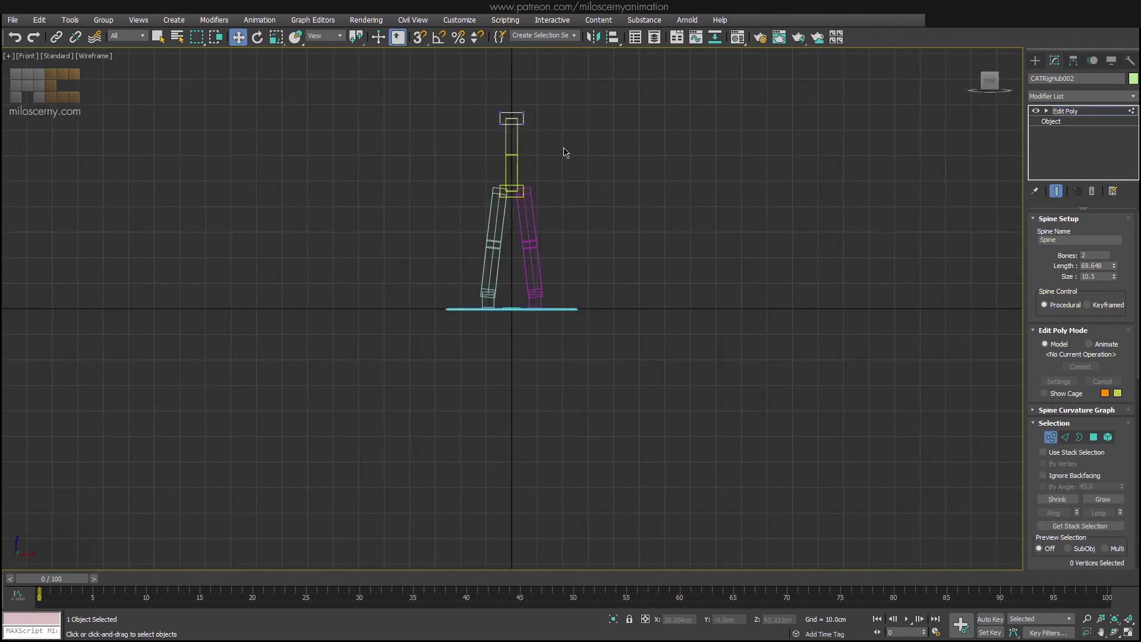
{"action": "middle_click_drag", "start_coordinate": [471, 107], "coordinate": [533, 208]}
{"action": "scroll", "coordinate": [547, 209], "scroll_direction": "up", "scroll_amount": 6}
{"action": "key", "text": "ctrl+a"}
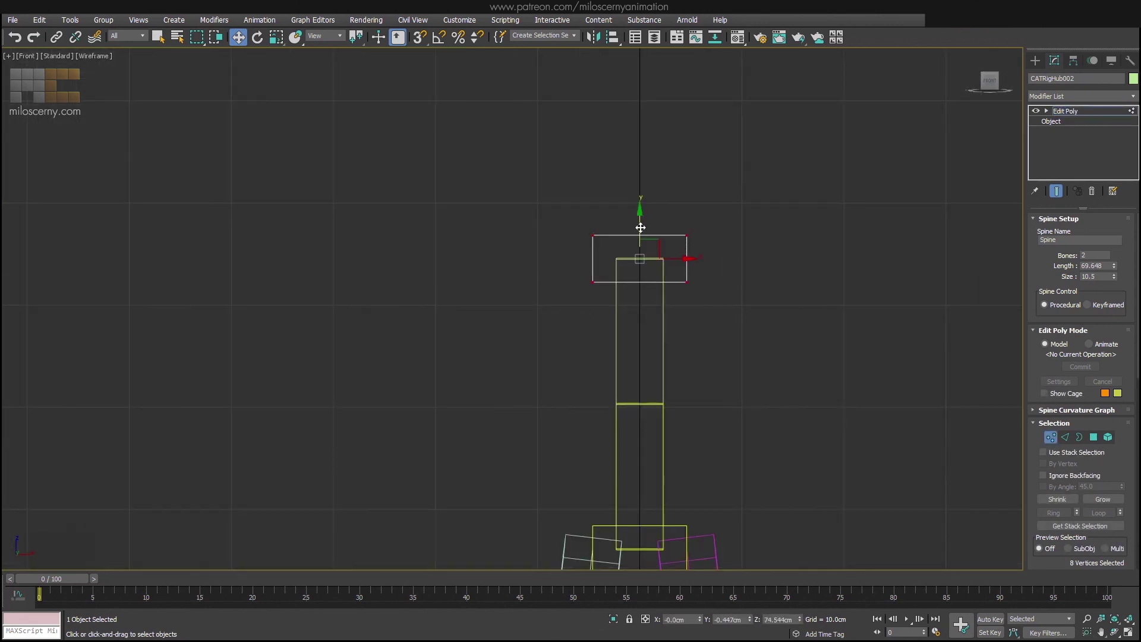
{"action": "left_click_drag", "start_coordinate": [640, 228], "coordinate": [640, 205]}
{"action": "left_click_drag", "start_coordinate": [541, 169], "coordinate": [773, 230]}
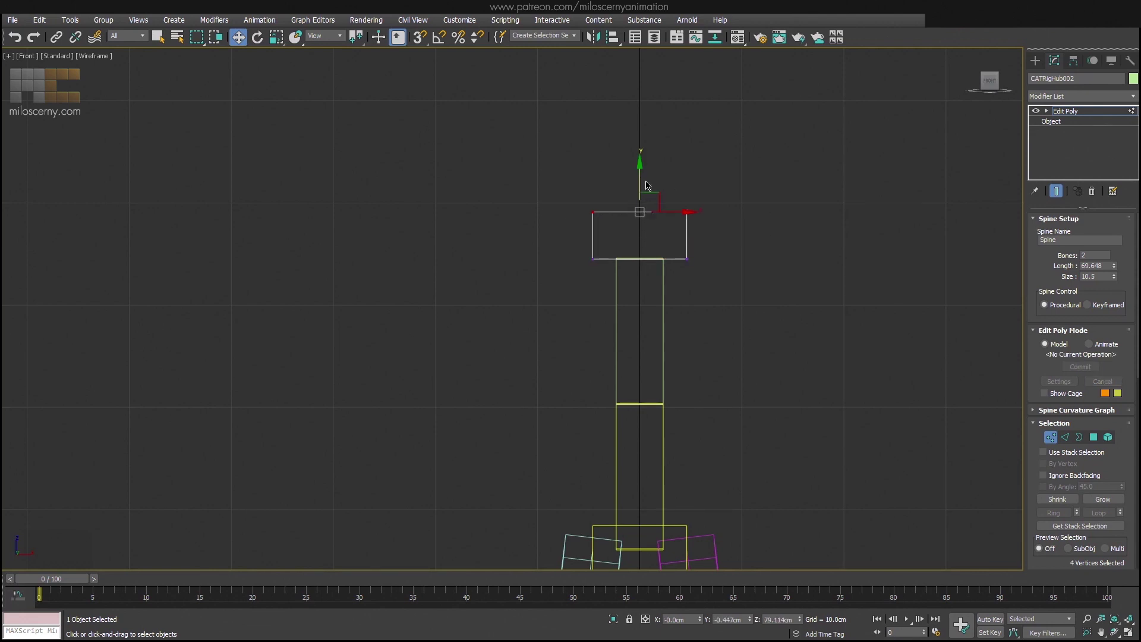
{"action": "left_click_drag", "start_coordinate": [648, 185], "coordinate": [645, 79]}
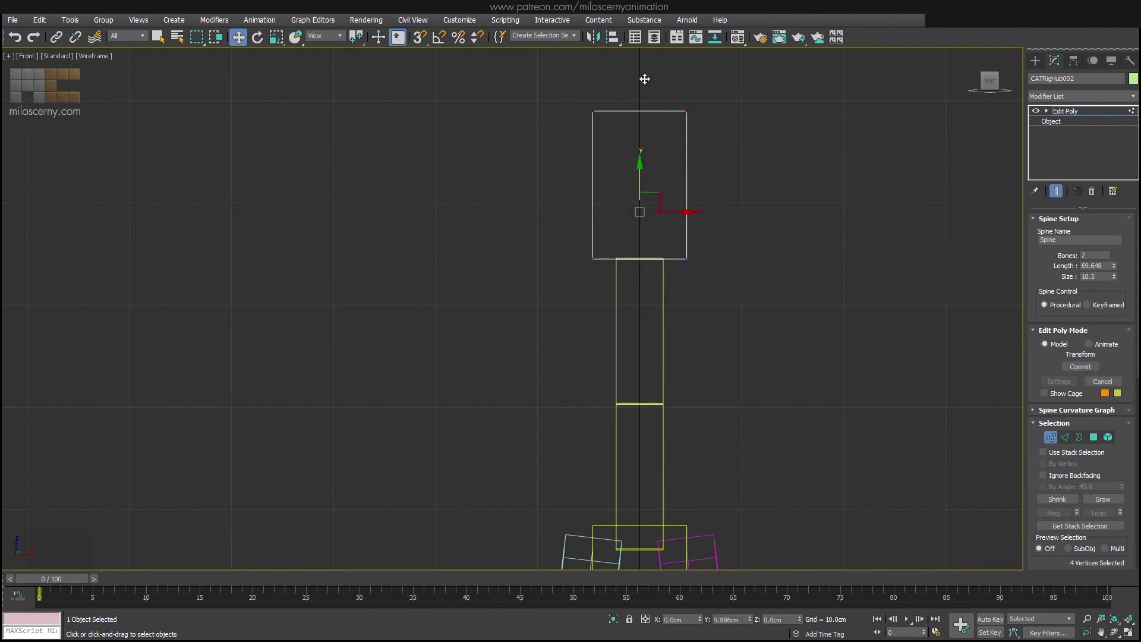
Leave the vertex level and collapse the Edit Poly modifier into the ribcage hub.
{"action": "left_click", "coordinate": [1050, 437]}
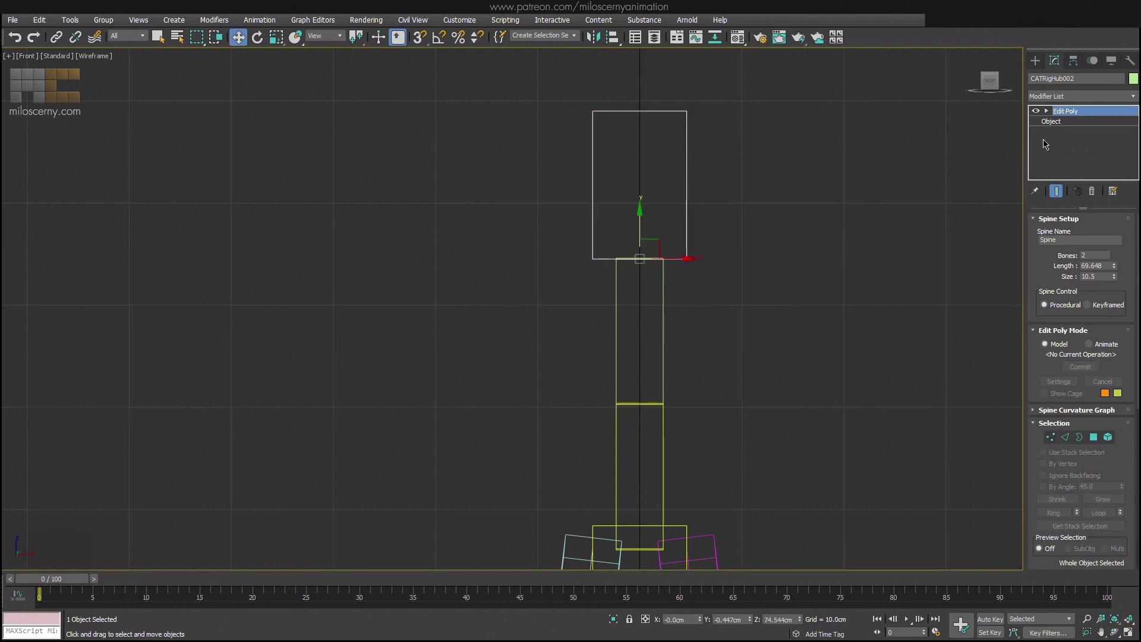
{"action": "right_click", "coordinate": [1067, 113]}
{"action": "left_click", "coordinate": [1052, 217]}
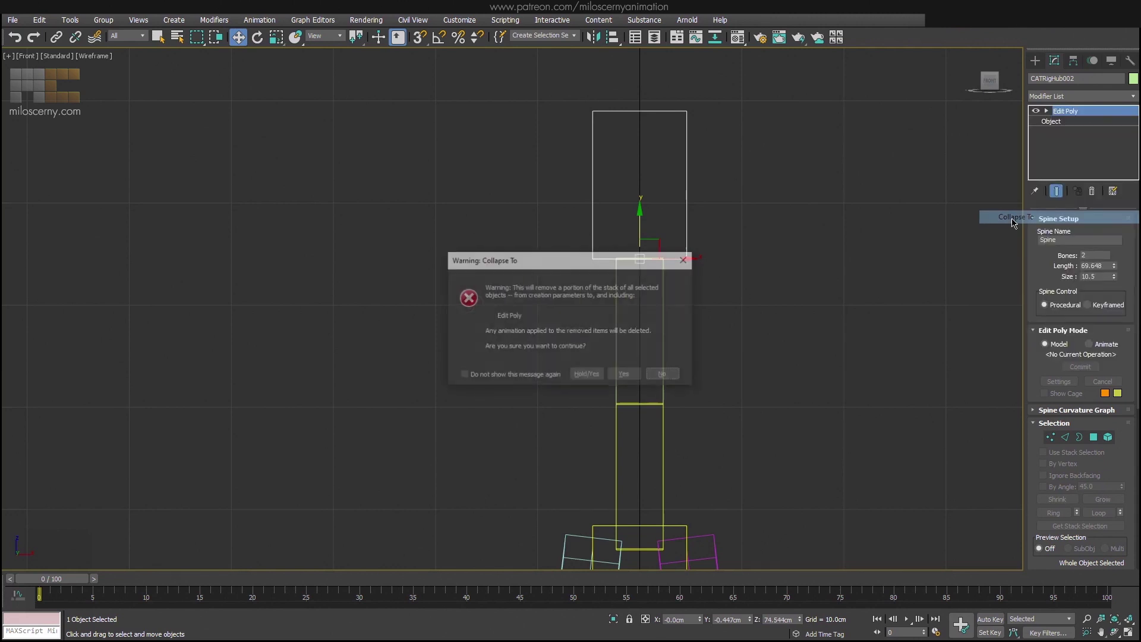
{"action": "left_click", "coordinate": [626, 375]}
{"action": "key", "text": "p"}
{"action": "middle_click_drag", "start_coordinate": [729, 315], "coordinate": [696, 286], "text": "alt"}
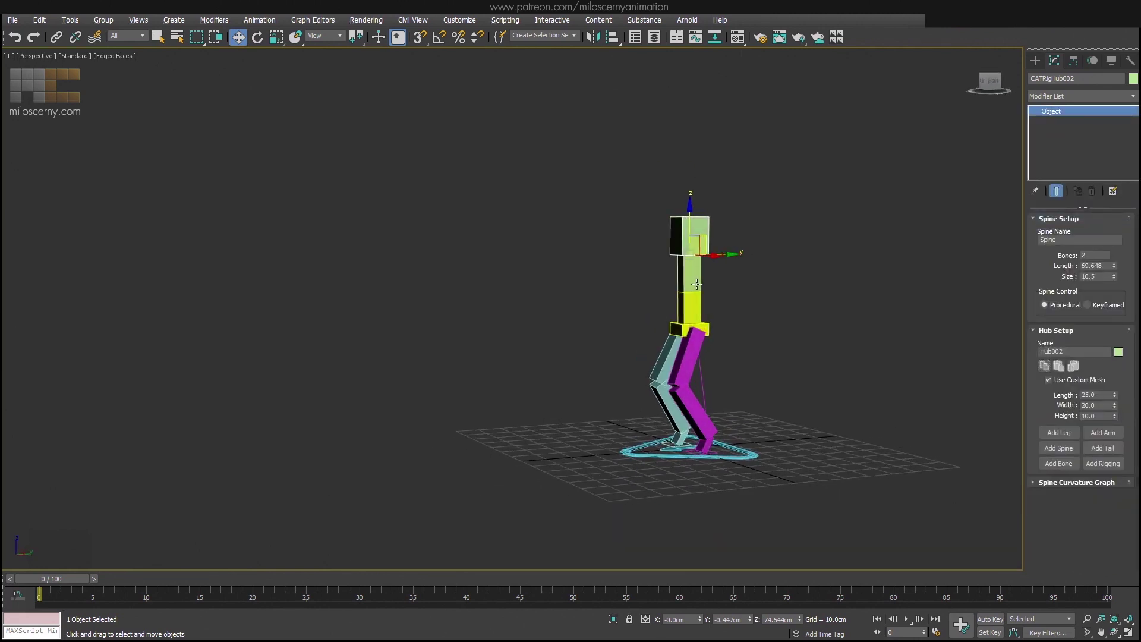
Lower the ribcage hub toward the pelvis to a height of about 67.5 cm.
{"action": "scroll", "coordinate": [696, 286], "scroll_direction": "up", "scroll_amount": 3}
{"action": "left_click_drag", "start_coordinate": [685, 200], "coordinate": [685, 228]}
{"action": "middle_click_drag", "start_coordinate": [686, 227], "coordinate": [659, 271], "text": "alt"}
{"action": "scroll", "coordinate": [688, 302], "scroll_direction": "up", "scroll_amount": 3}
{"action": "left_click", "coordinate": [693, 326]}
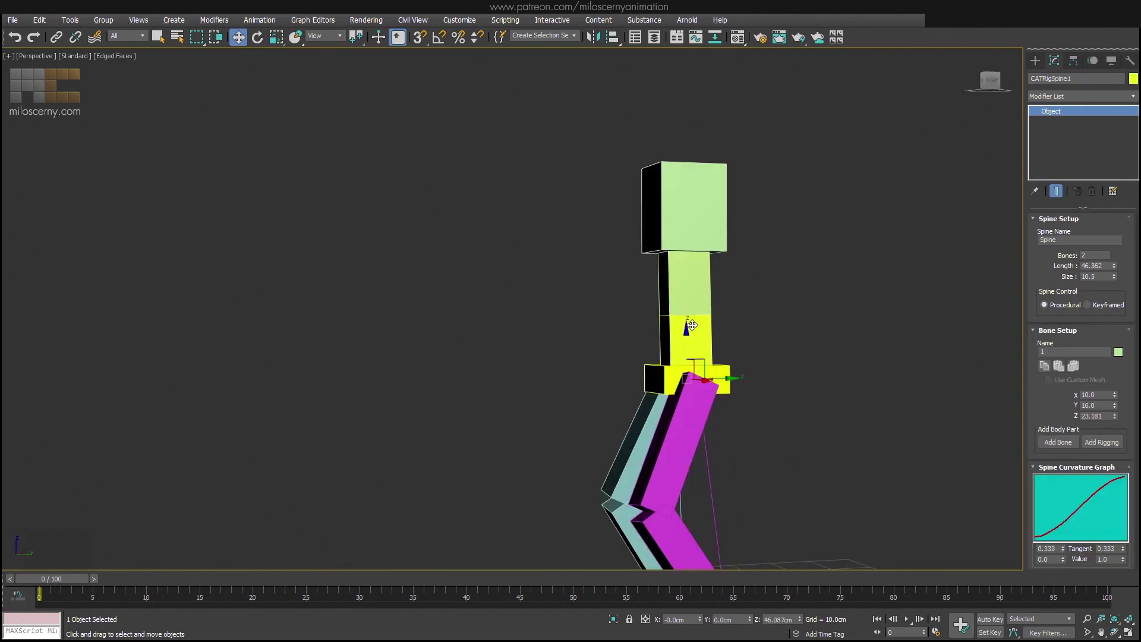
{"action": "left_click", "coordinate": [696, 292]}
Add a new spine to the ribcage hub for the neck and select its bones and end hub.
{"action": "left_click", "coordinate": [698, 227]}
{"action": "left_click", "coordinate": [1072, 270]}
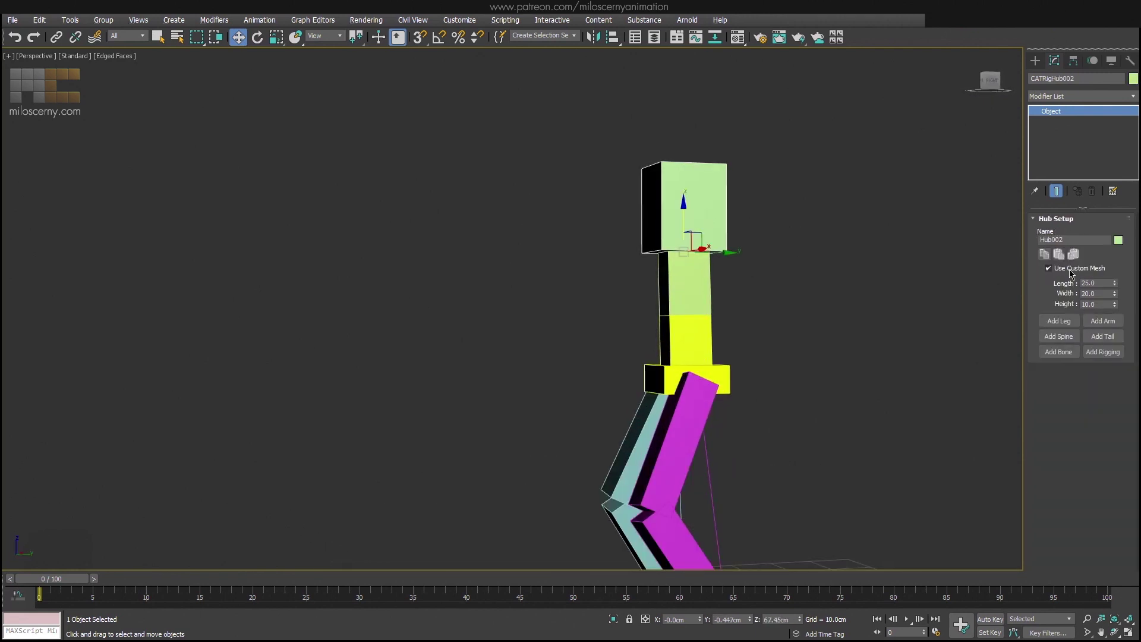
{"action": "left_click", "coordinate": [1072, 271]}
{"action": "middle_click_drag", "start_coordinate": [854, 249], "coordinate": [702, 312], "text": "alt"}
{"action": "left_click", "coordinate": [1051, 336]}
{"action": "key", "text": "F3"}
{"action": "scroll", "coordinate": [701, 312], "scroll_direction": "up", "scroll_amount": 2}
{"action": "double_click", "coordinate": [702, 312]}
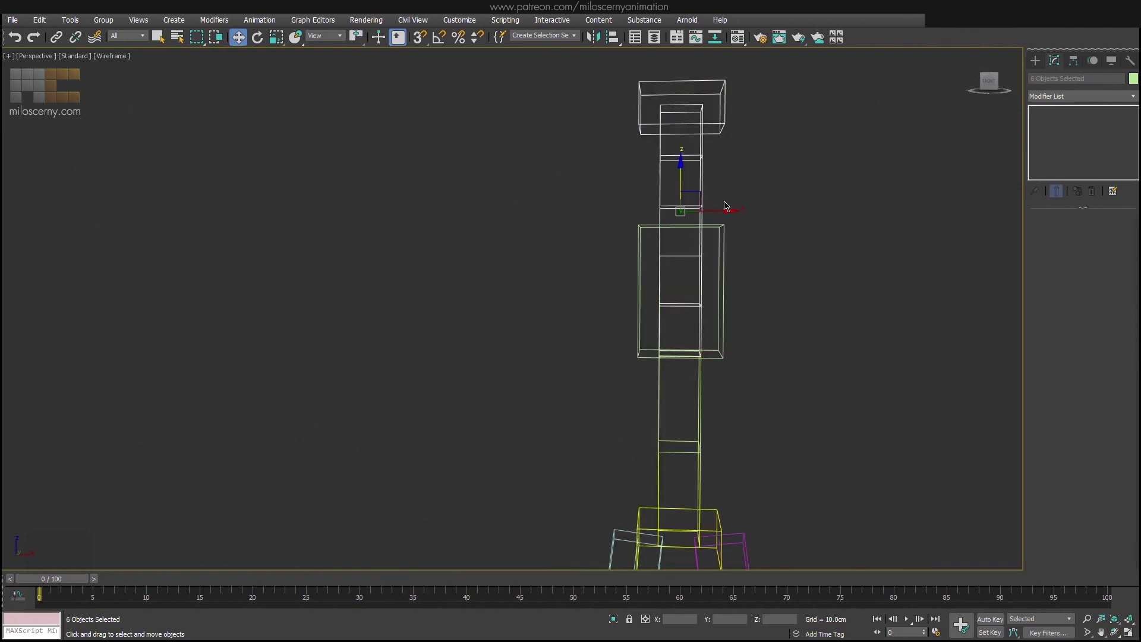
Set the neck spine's bone count to 1.
{"action": "middle_click_drag", "start_coordinate": [682, 177], "coordinate": [688, 264]}
{"action": "middle_click_drag", "start_coordinate": [761, 205], "coordinate": [717, 210], "text": "alt"}
{"action": "key", "text": "F3"}
{"action": "middle_click_drag", "start_coordinate": [795, 221], "coordinate": [759, 293]}
{"action": "left_click", "coordinate": [662, 321]}
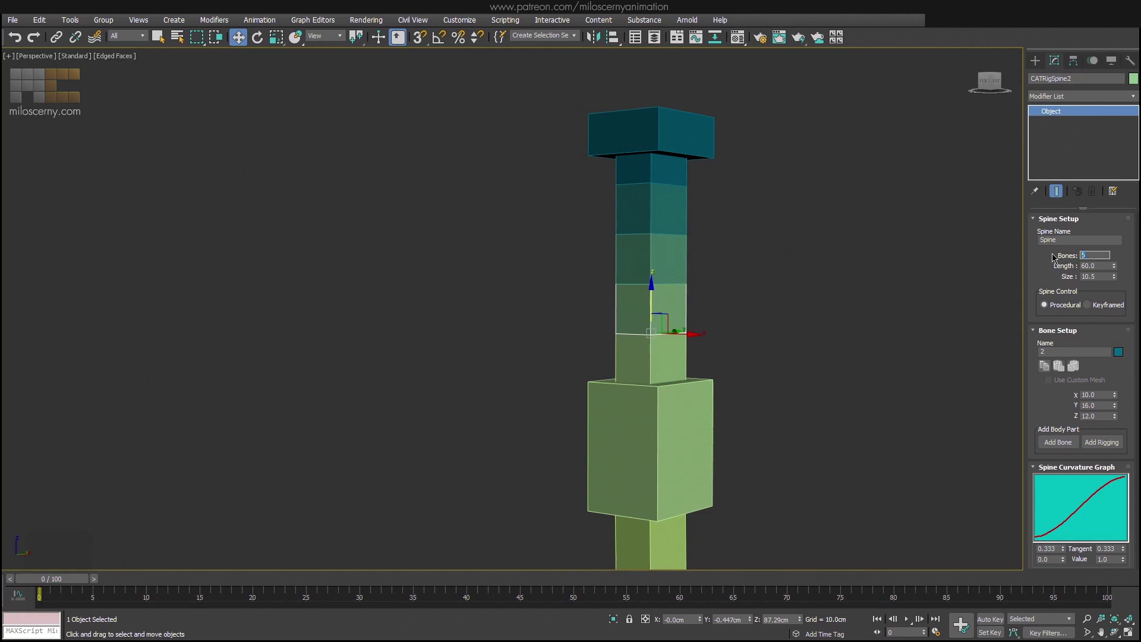
{"action": "type", "text": "1"}
{"action": "key", "text": "Return"}
Move the head hub down close to the ribcage and slightly forward, to about Y -2.5 cm and Z 89.7 cm.
{"action": "left_click", "coordinate": [703, 141]}
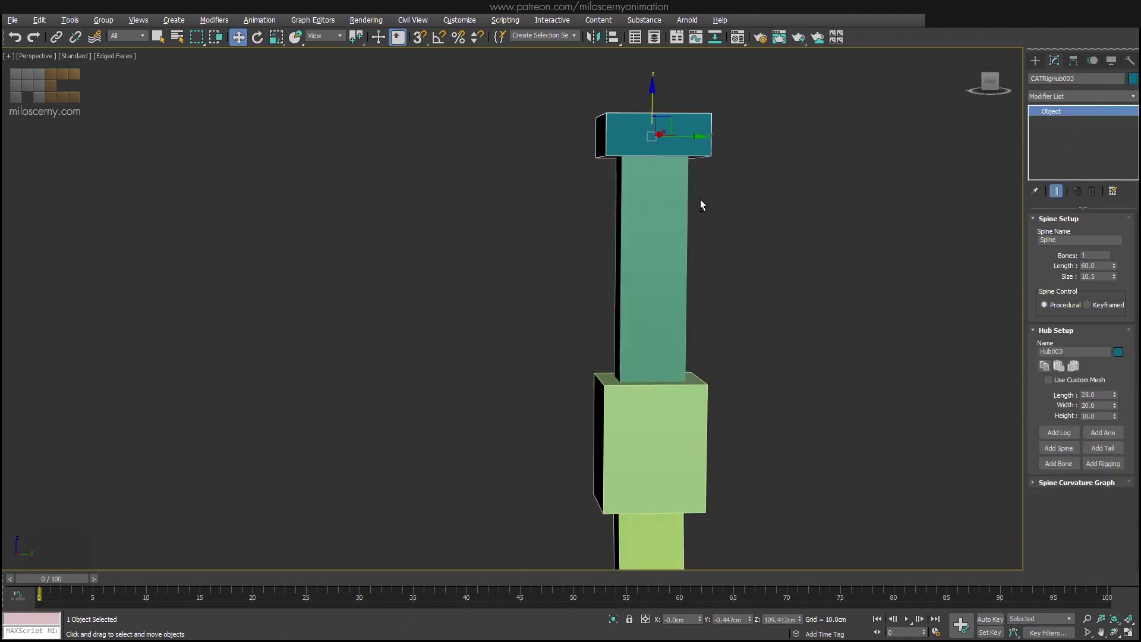
{"action": "left_click_drag", "start_coordinate": [653, 120], "coordinate": [645, 289]}
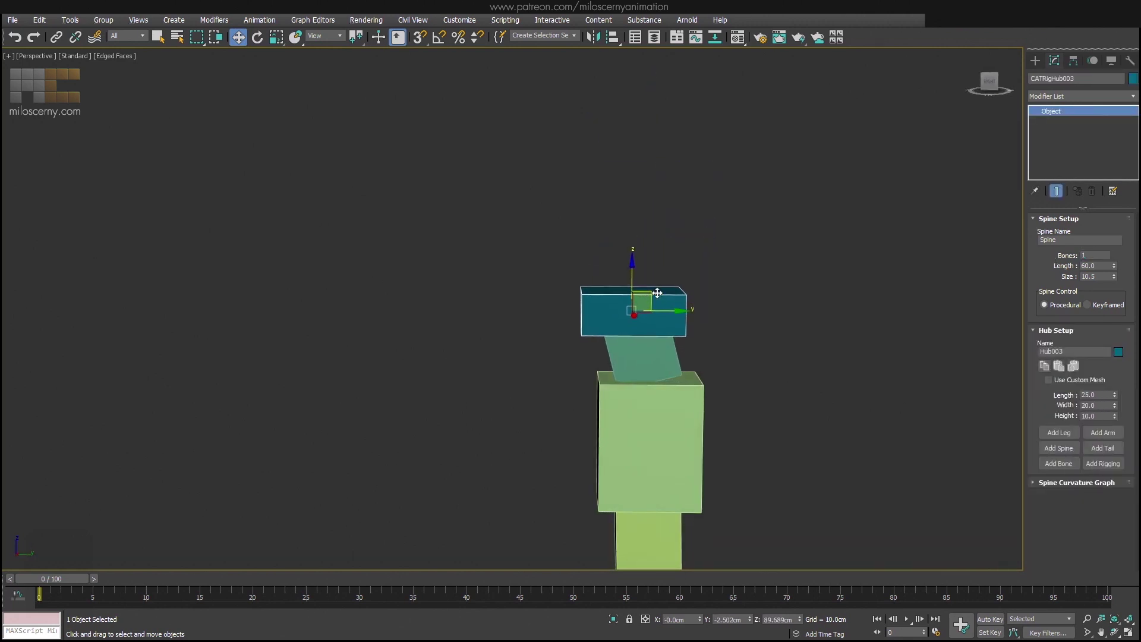
{"action": "scroll", "coordinate": [658, 294], "scroll_direction": "down", "scroll_amount": 2}
{"action": "middle_click_drag", "start_coordinate": [698, 327], "coordinate": [732, 247]}
{"action": "middle_click_drag", "start_coordinate": [731, 247], "coordinate": [815, 233], "text": "alt"}
Add an Edit Poly modifier to the head hub and extend its top vertices upward until it is roughly cube-shaped.
{"action": "left_click", "coordinate": [1059, 99]}
{"action": "key", "text": "e"}
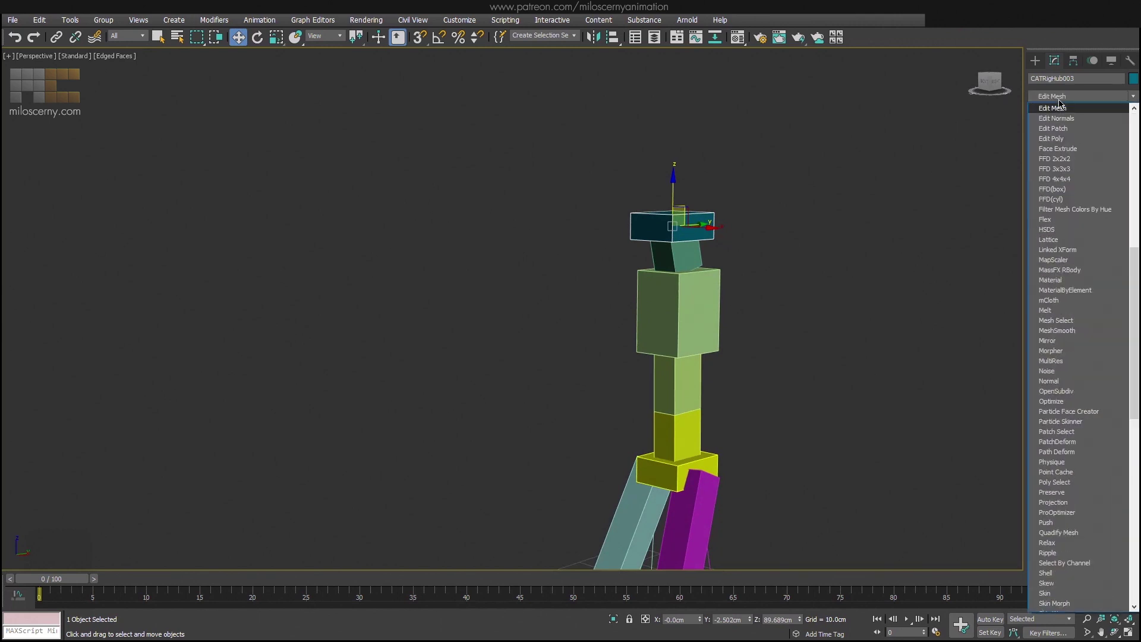
{"action": "left_click", "coordinate": [1055, 138]}
{"action": "key", "text": "F3"}
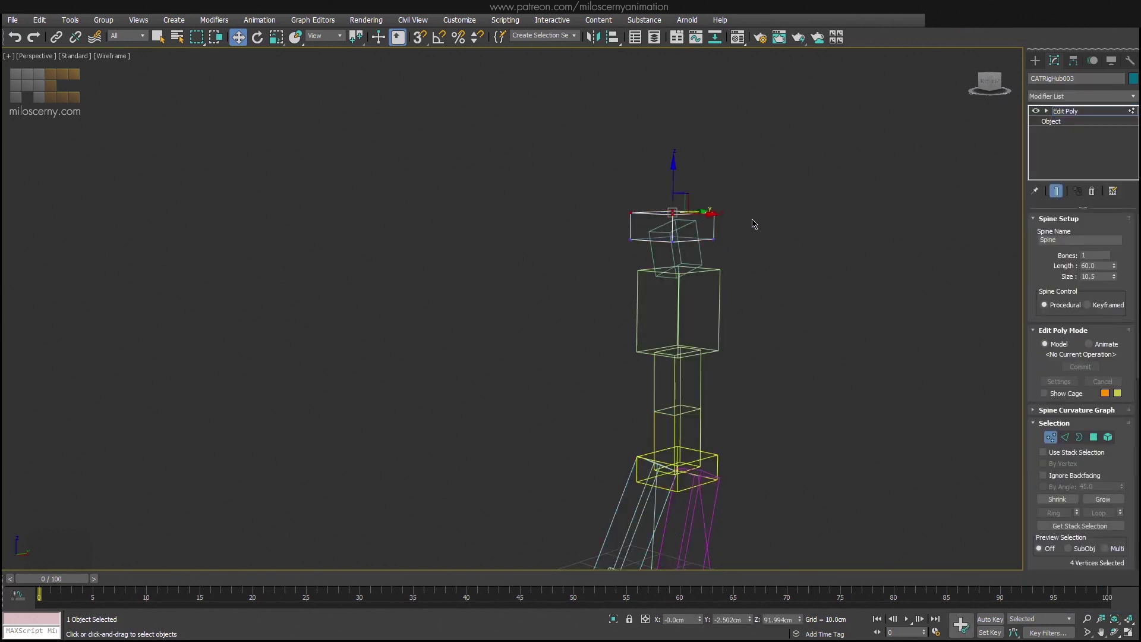
{"action": "key", "text": "F3"}
{"action": "left_click_drag", "start_coordinate": [675, 183], "coordinate": [677, 134]}
Move all eight vertices of the head hub about 1.4 cm forward and 1.6 cm up.
{"action": "middle_click_drag", "start_coordinate": [690, 154], "coordinate": [641, 159], "text": "alt"}
{"action": "left_click_drag", "start_coordinate": [579, 127], "coordinate": [786, 269]}
{"action": "key", "text": "F3"}
{"action": "left_click_drag", "start_coordinate": [686, 183], "coordinate": [679, 172]}
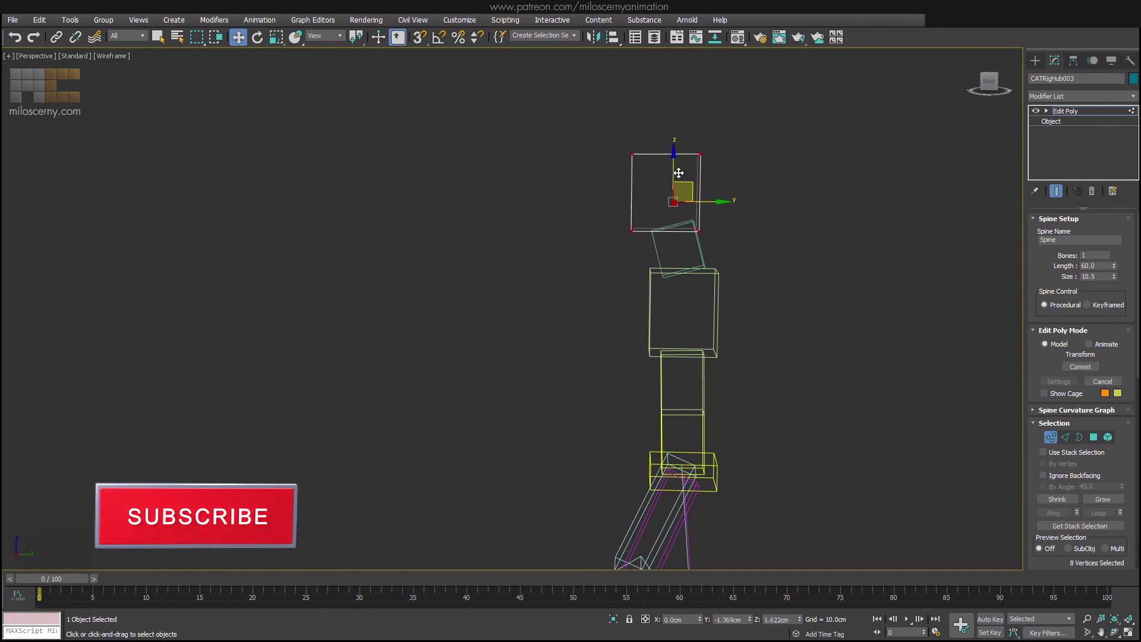
Collapse the Edit Poly modifier into the head hub and deselect it.
{"action": "left_click", "coordinate": [1050, 437]}
{"action": "key", "text": "F3"}
{"action": "middle_click_drag", "start_coordinate": [722, 240], "coordinate": [758, 231], "text": "alt"}
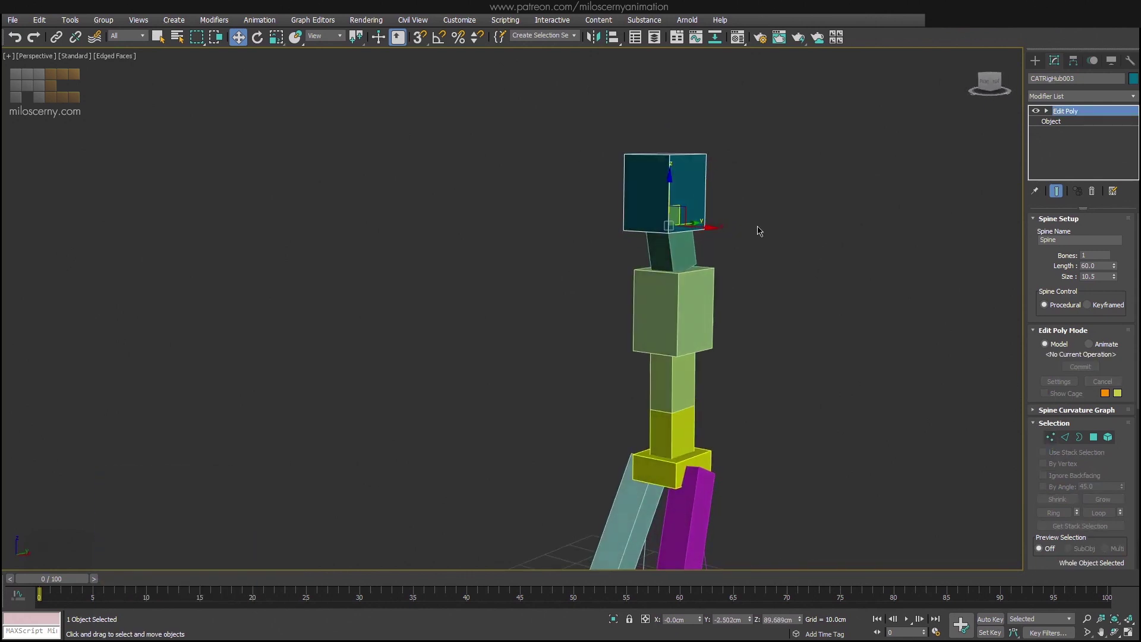
{"action": "right_click", "coordinate": [1064, 111]}
{"action": "left_click", "coordinate": [1005, 220]}
{"action": "left_click", "coordinate": [627, 372]}
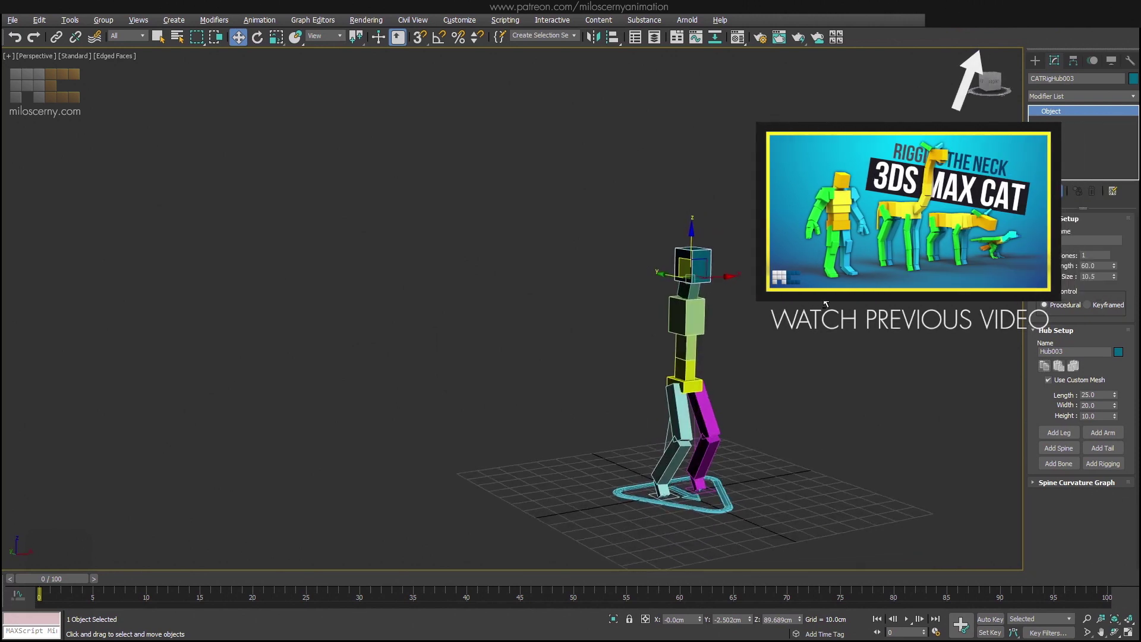
{"action": "middle_click_drag", "start_coordinate": [826, 304], "coordinate": [711, 296], "text": "alt"}
{"action": "left_click", "coordinate": [787, 334]}
{"action": "scroll", "coordinate": [675, 330], "scroll_direction": "up", "scroll_amount": 3}
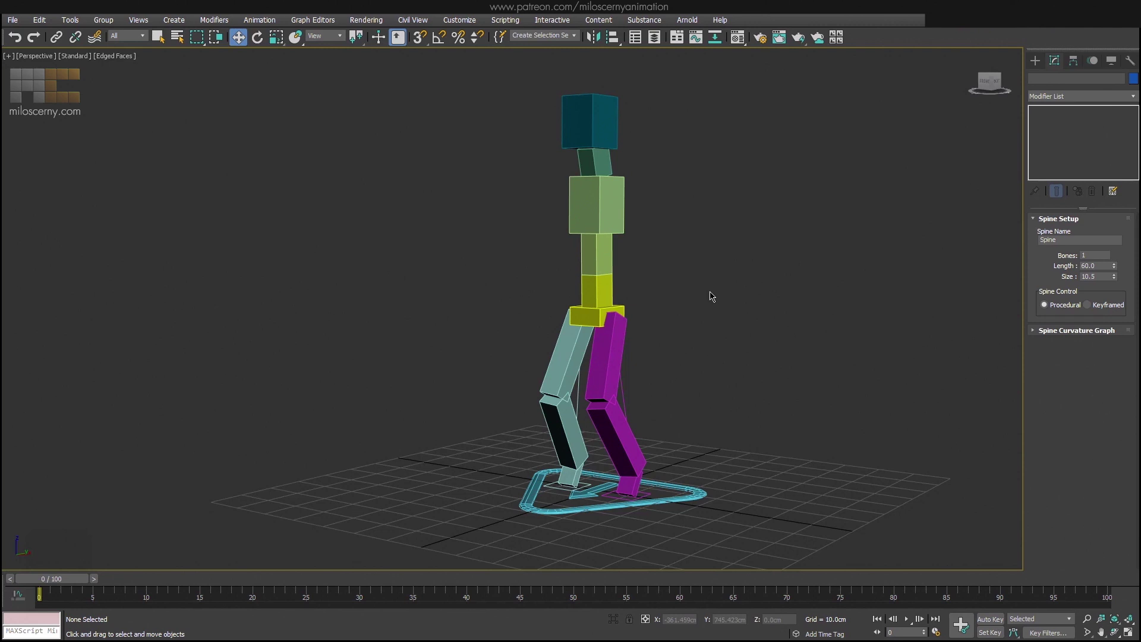
Try to bend the torso forward by rotating the pelvis and then the ribcage hub, and undo both rotations.
{"action": "left_click", "coordinate": [606, 256]}
{"action": "mouse_move", "coordinate": [605, 256]}
{"action": "middle_mouse_down", "text": "alt"}
{"action": "mouse_move", "coordinate": [659, 271]}
{"action": "mouse_move", "coordinate": [618, 252]}
{"action": "middle_mouse_up", "text": "alt"}
{"action": "left_click", "coordinate": [620, 212]}
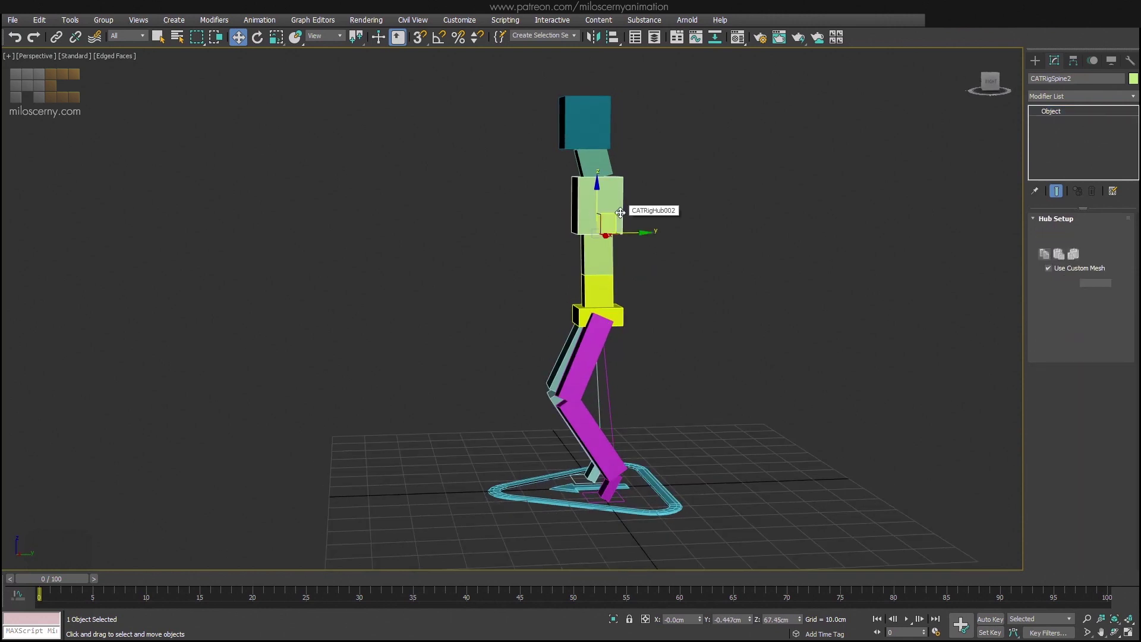
{"action": "left_click", "coordinate": [615, 308]}
{"action": "key", "text": "e"}
{"action": "left_click_drag", "start_coordinate": [570, 278], "coordinate": [509, 377]}
{"action": "left_click", "coordinate": [527, 232]}
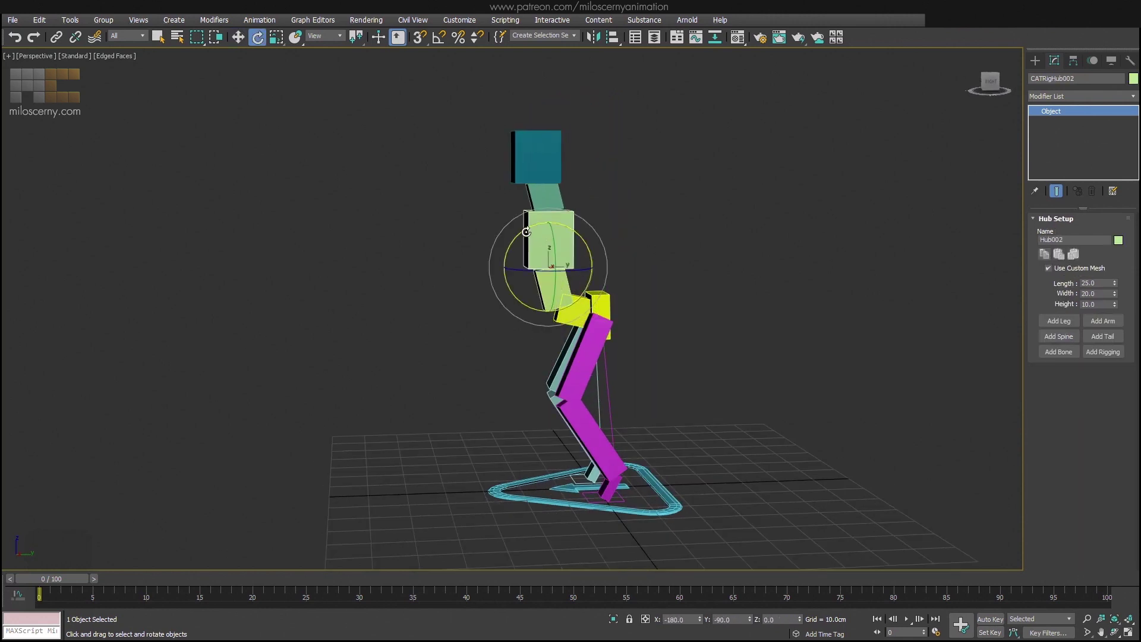
{"action": "left_click_drag", "start_coordinate": [526, 232], "coordinate": [466, 331]}
{"action": "key", "text": "ctrl+z"}
{"action": "key", "text": "ctrl+z"}
{"action": "key", "text": "ctrl+z"}
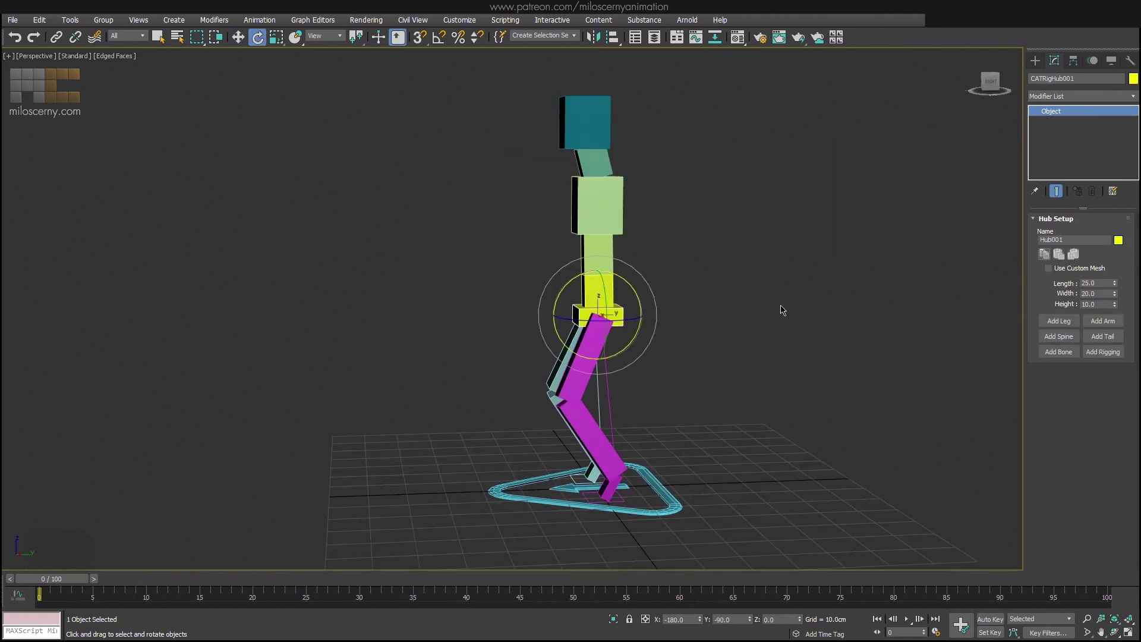
{"action": "left_click", "coordinate": [782, 310]}
Rotate the lower spine's base direction about 90 degrees forward at sub-object level, and rotate the ribcage hub 89.75 degrees forward.
{"action": "left_click", "coordinate": [602, 258]}
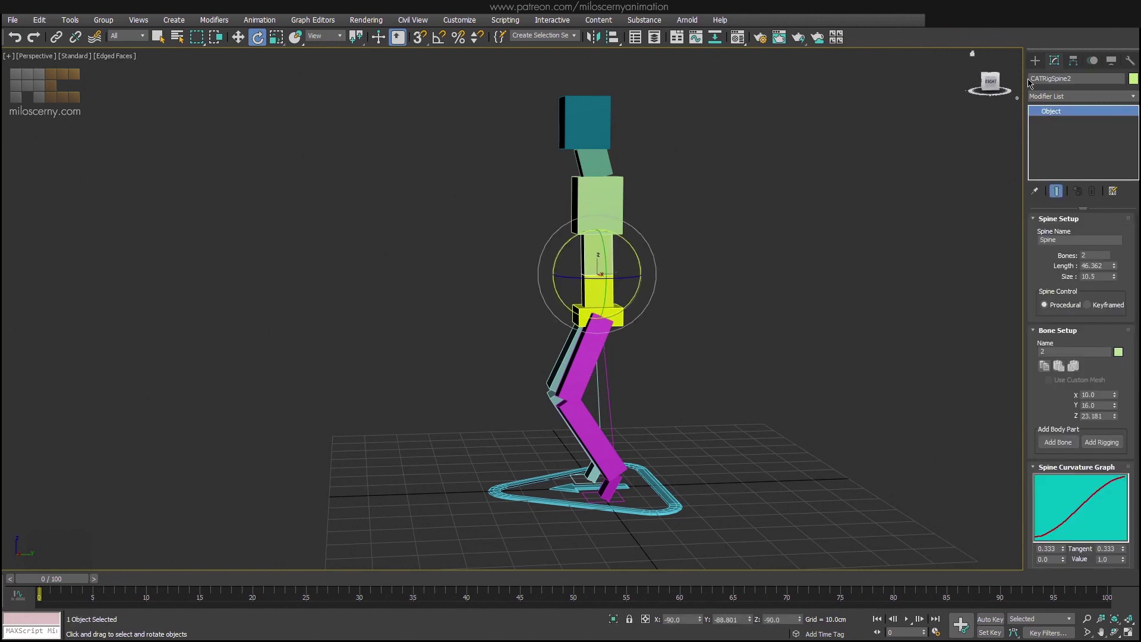
{"action": "left_click", "coordinate": [1092, 60]}
{"action": "left_click", "coordinate": [1055, 110]}
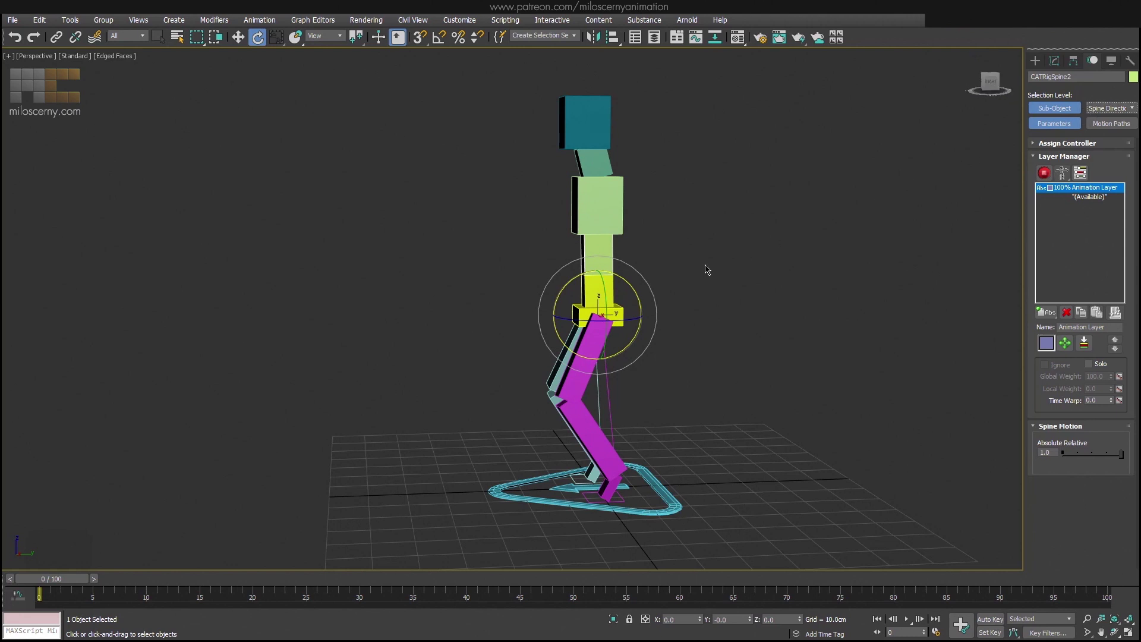
{"action": "key", "text": "F3"}
{"action": "left_click_drag", "start_coordinate": [598, 357], "coordinate": [532, 387]}
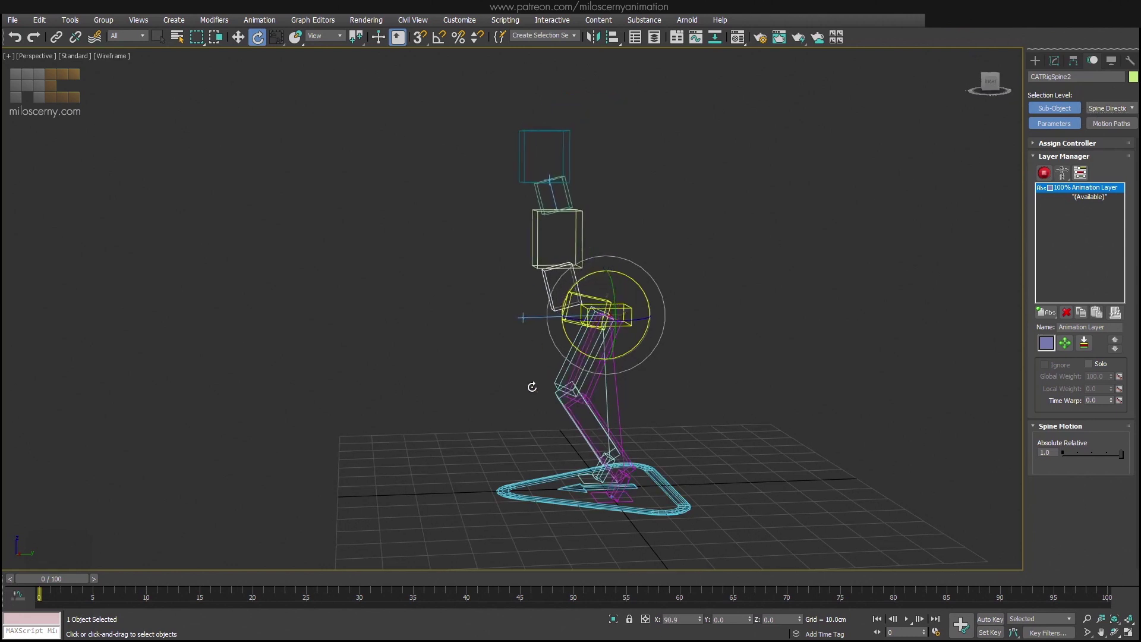
{"action": "key", "text": "F3"}
{"action": "left_click", "coordinate": [1077, 109]}
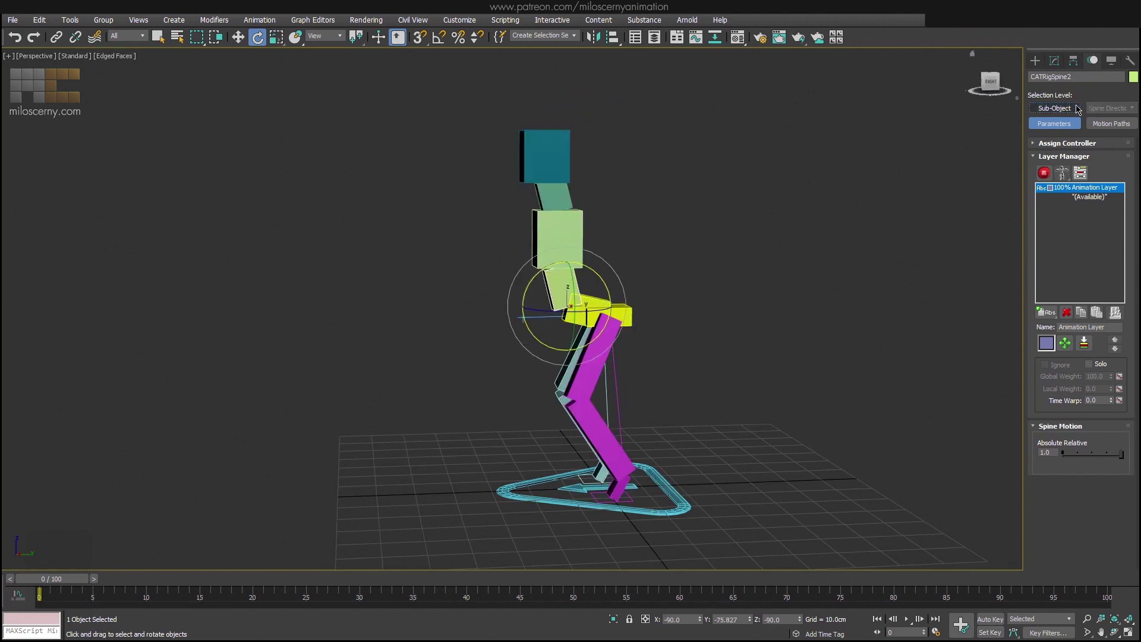
{"action": "left_click", "coordinate": [561, 229]}
{"action": "left_click_drag", "start_coordinate": [562, 229], "coordinate": [462, 315]}
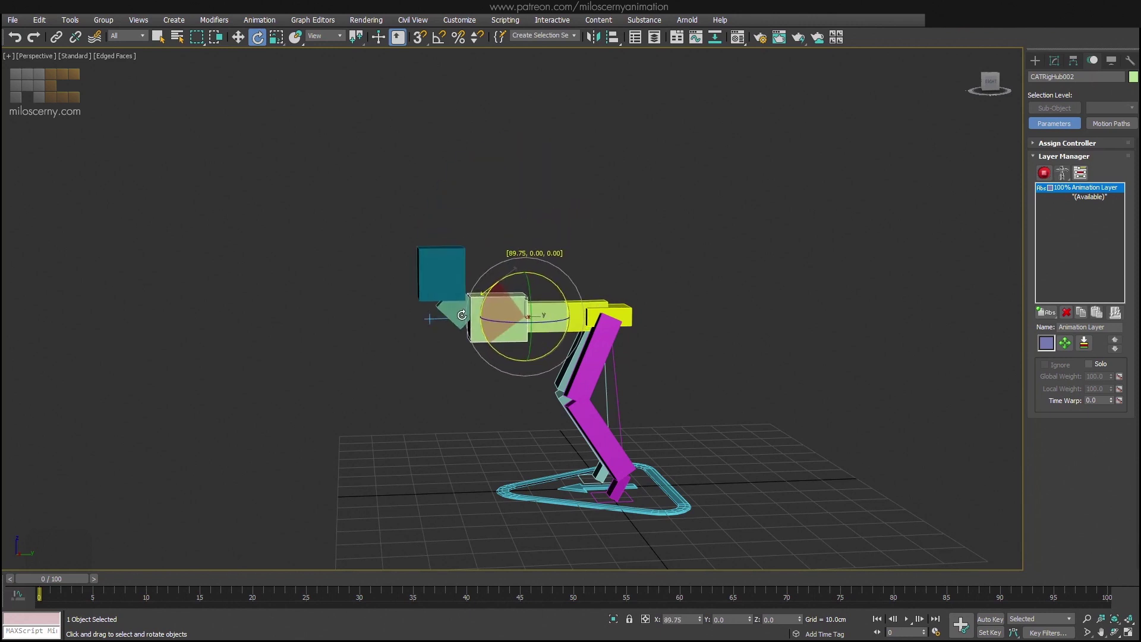
Add two legs to the ribcage hub and move both of their foot platforms forward beneath the head.
{"action": "left_click", "coordinate": [1055, 60]}
{"action": "left_click", "coordinate": [1058, 323]}
{"action": "left_click", "coordinate": [1058, 323]}
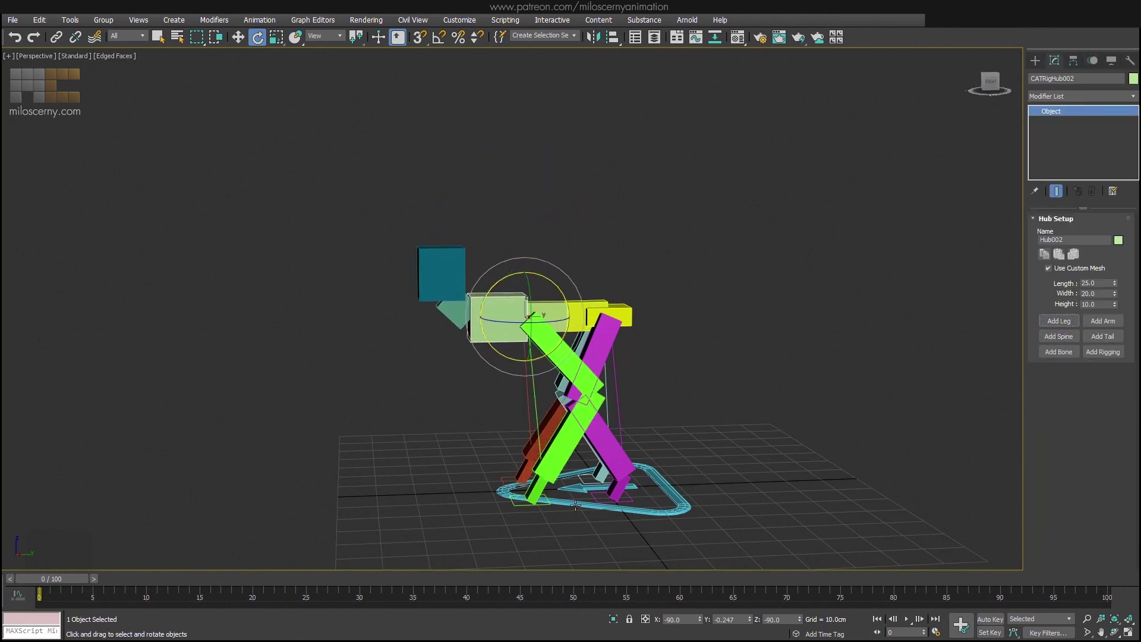
{"action": "left_click_drag", "start_coordinate": [575, 507], "coordinate": [474, 494]}
{"action": "key", "text": "w"}
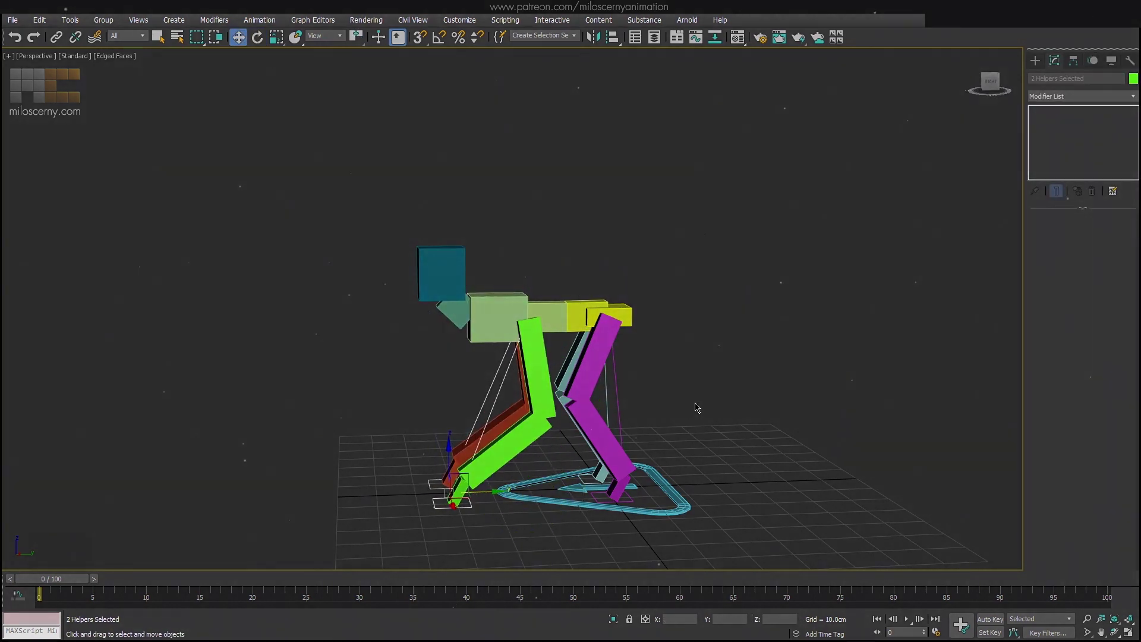